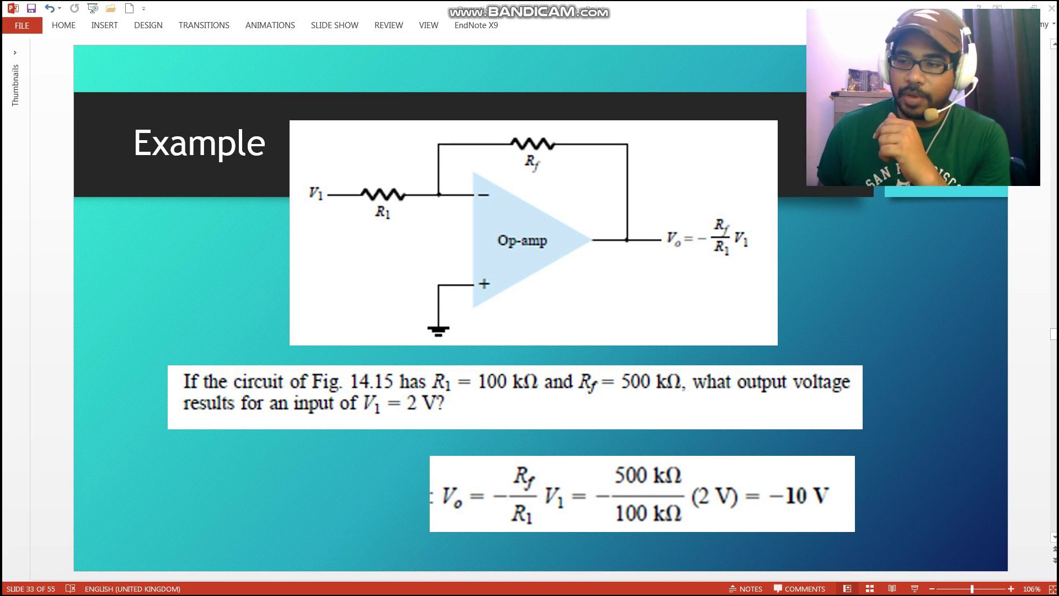
- Switch to the empty Inverting Amplifier schematic and preview the 741, RES, VSINE and VSOURCE devices
key(alt+Tab)
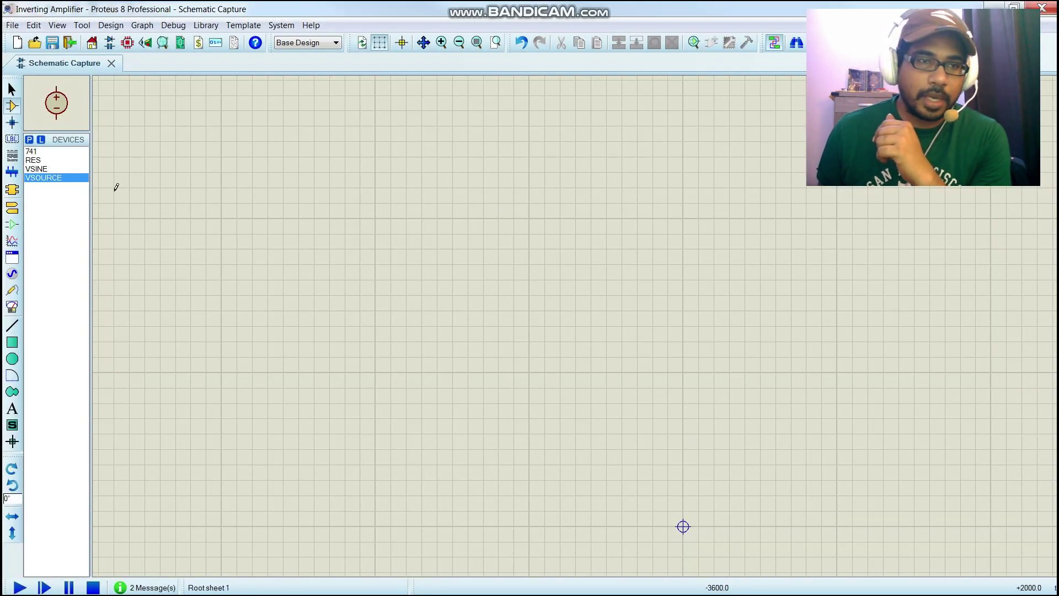
click(62, 151)
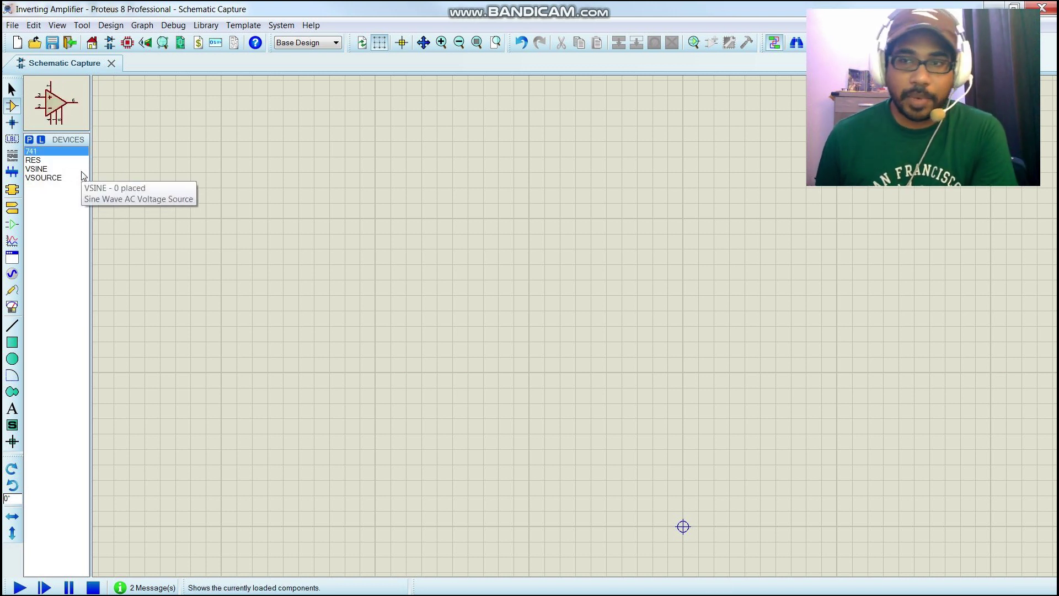
click(40, 160)
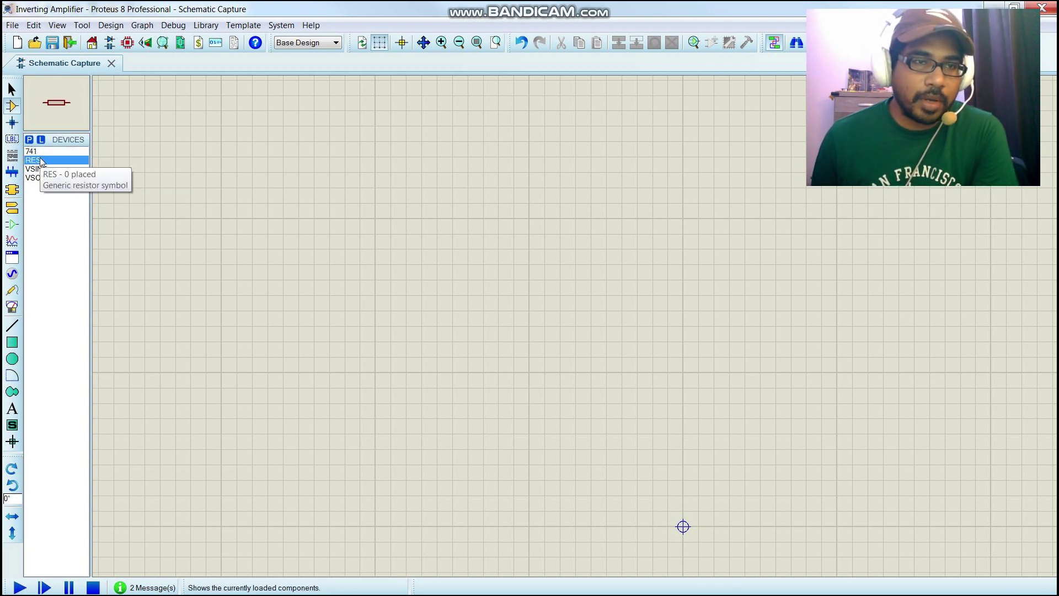
click(35, 169)
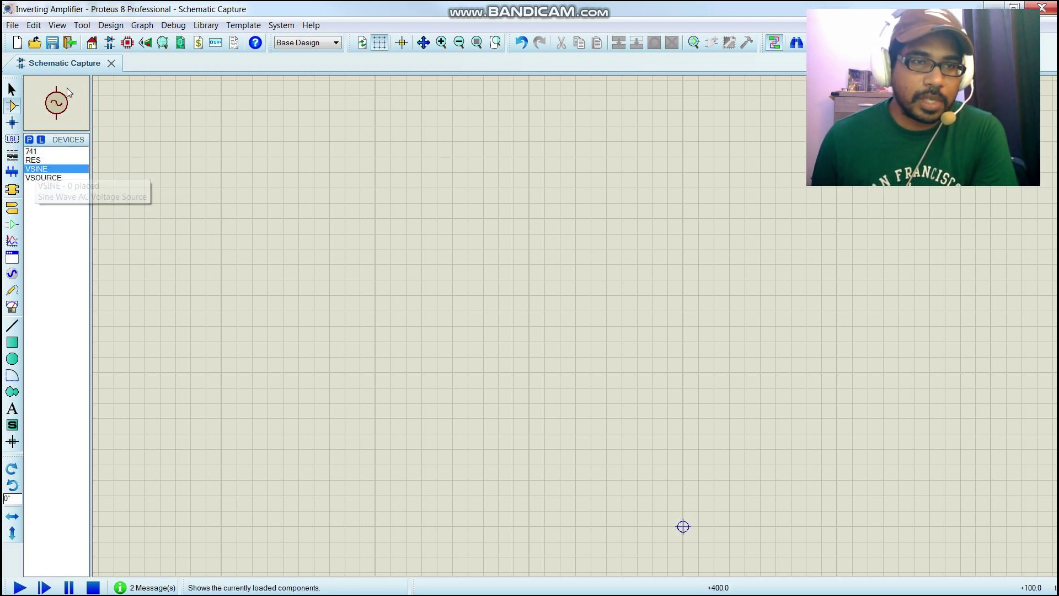
click(49, 178)
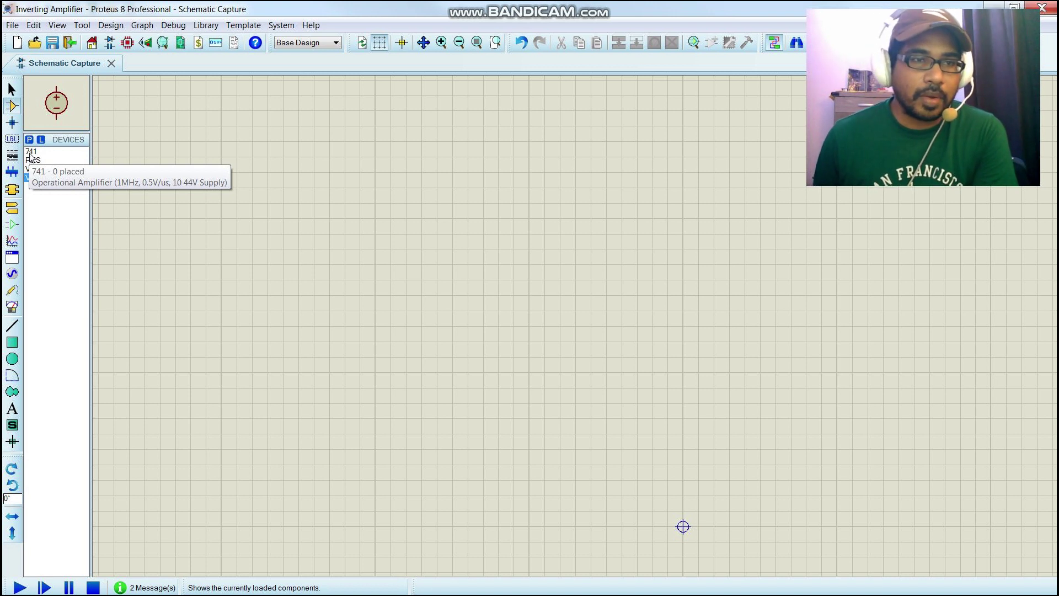
- Place the 741 op-amp U1 in the middle of the sheet, checking the example slide in between
click(31, 152)
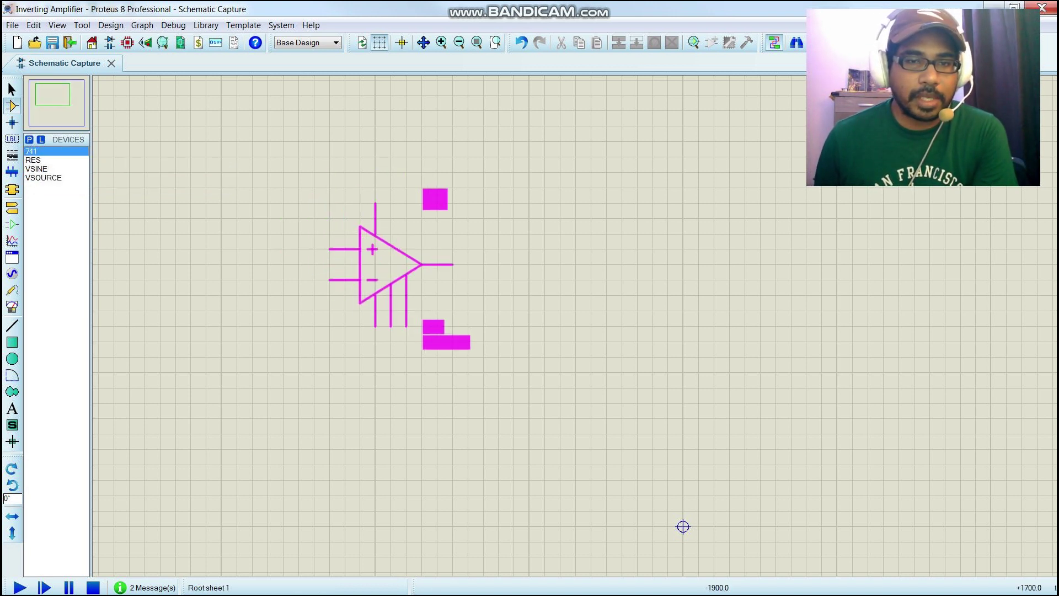
click(457, 259)
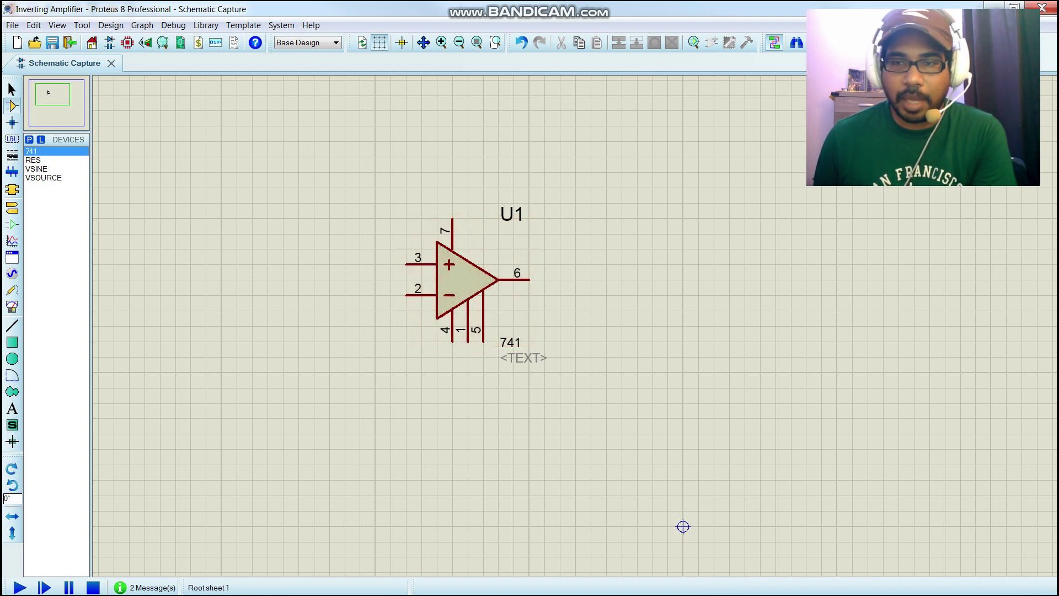
key(alt+Tab)
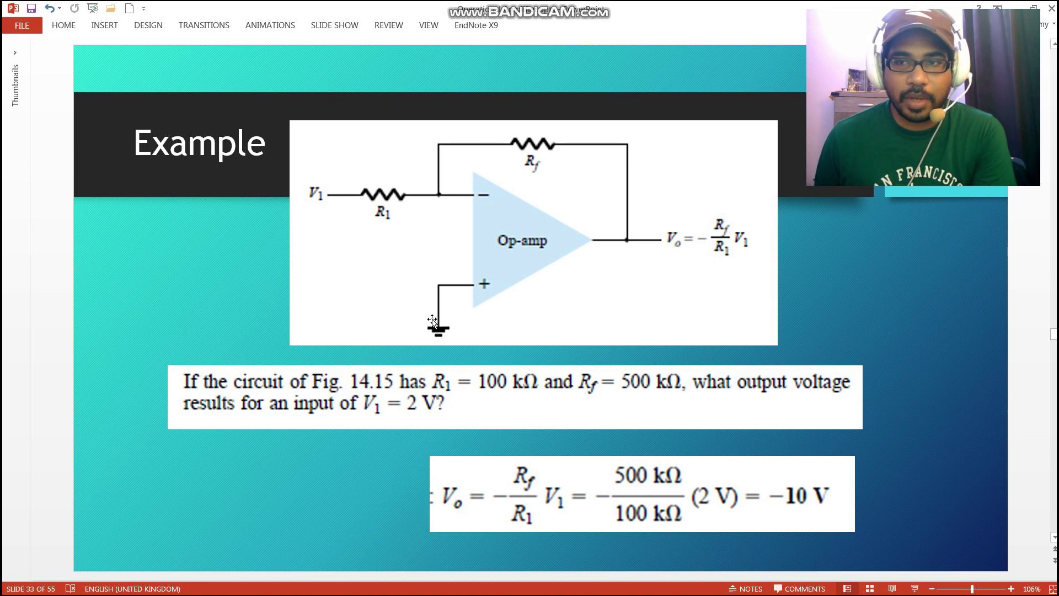
key(alt+Tab)
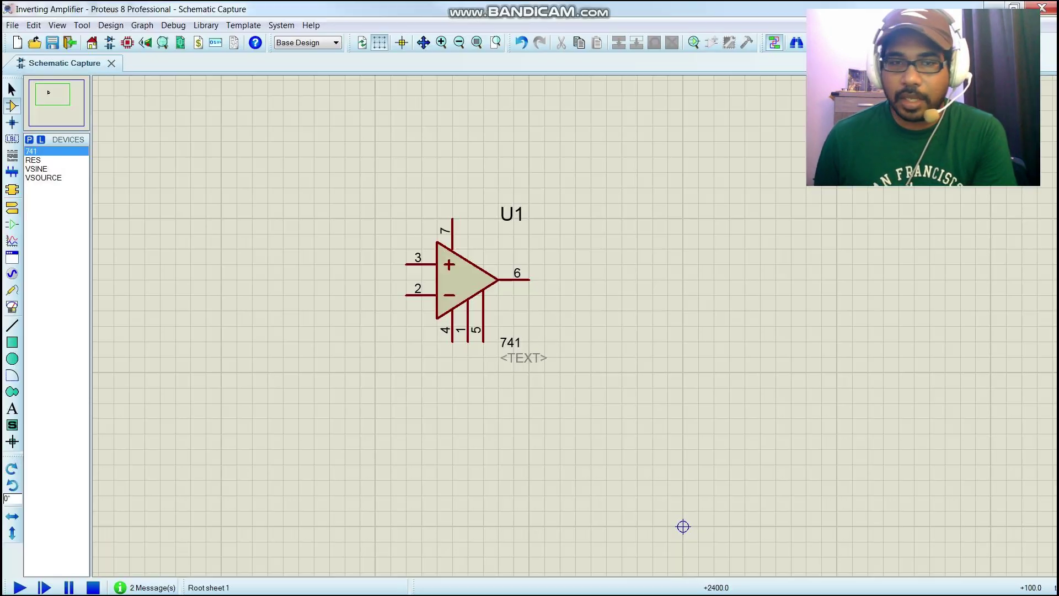
- Place a ground terminal below-left of the op-amp and Y-mirror the 741 so pin 2 is on top
click(11, 210)
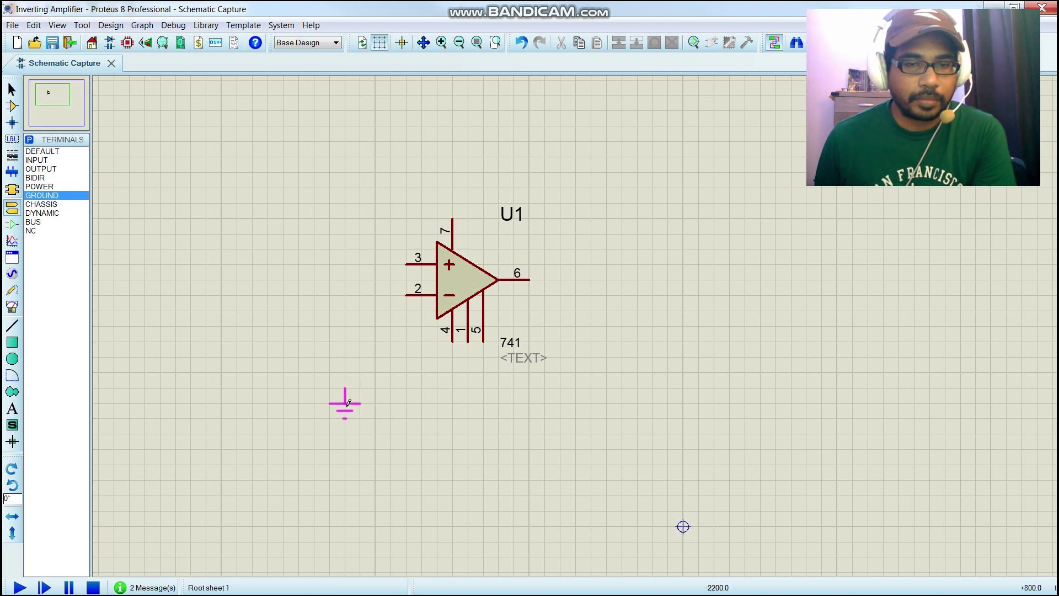
click(345, 389)
right_click(482, 278)
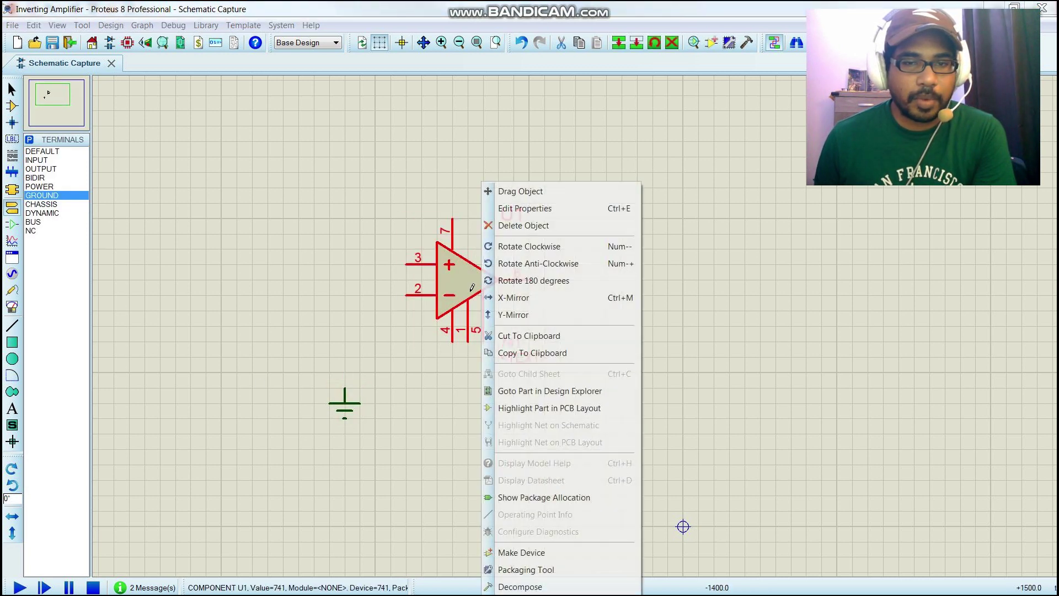
click(516, 316)
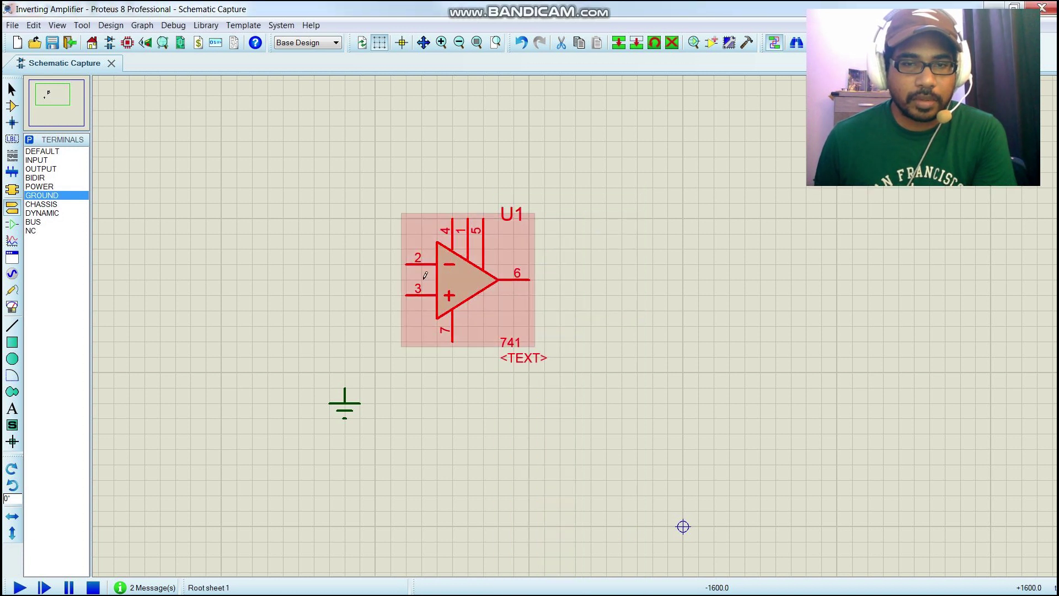
click(373, 288)
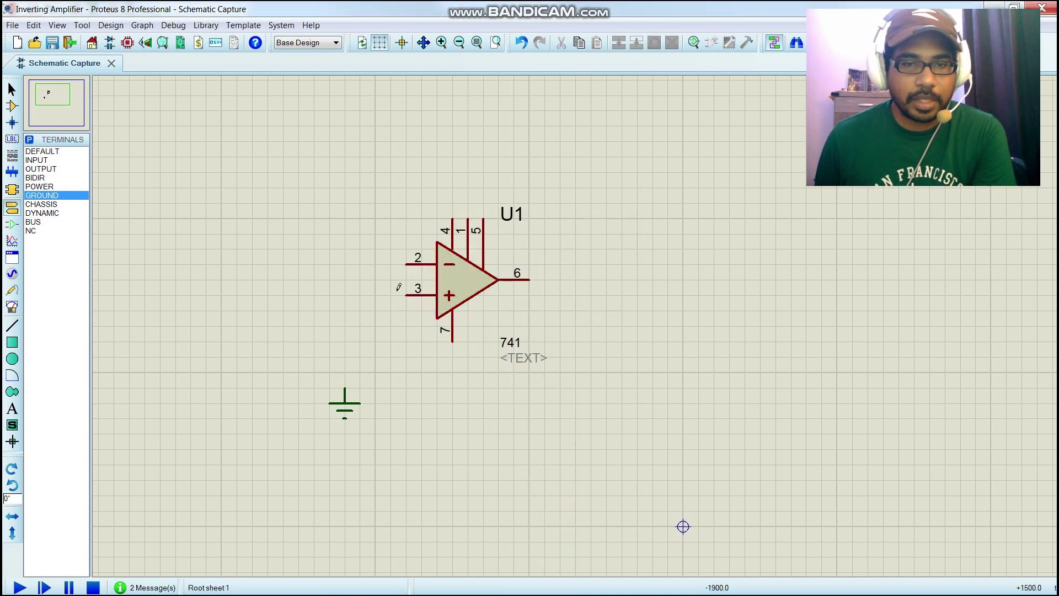
- Wire op-amp pin 3 down to the ground terminal
click(406, 295)
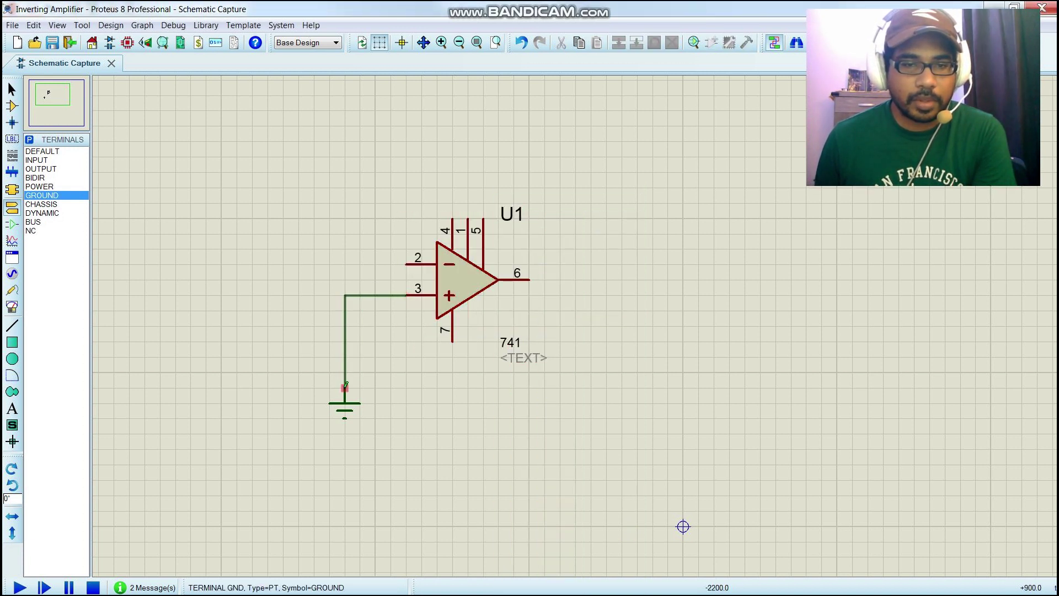
click(345, 388)
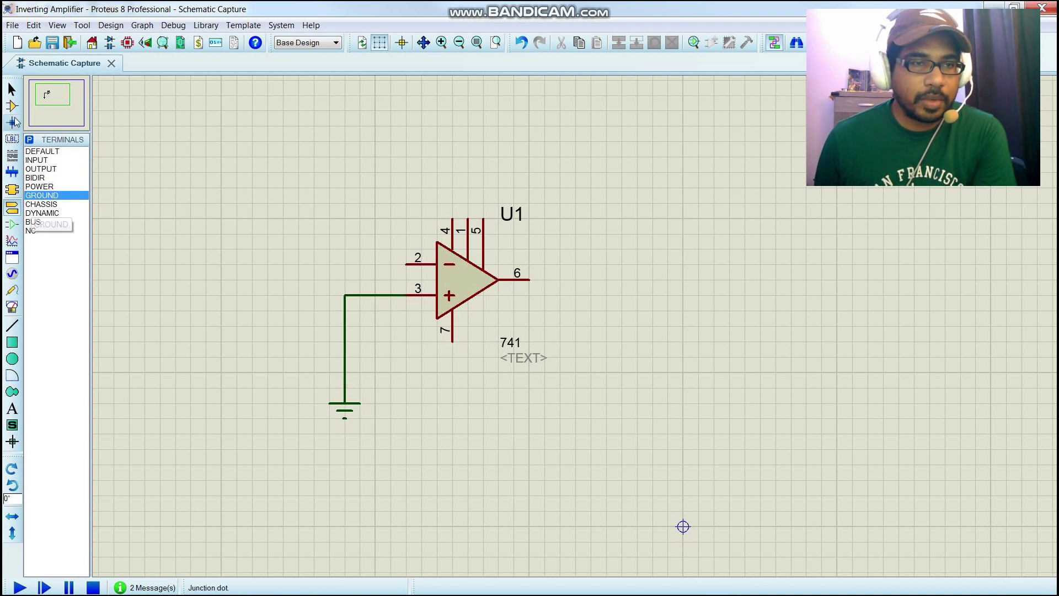
click(12, 105)
click(35, 178)
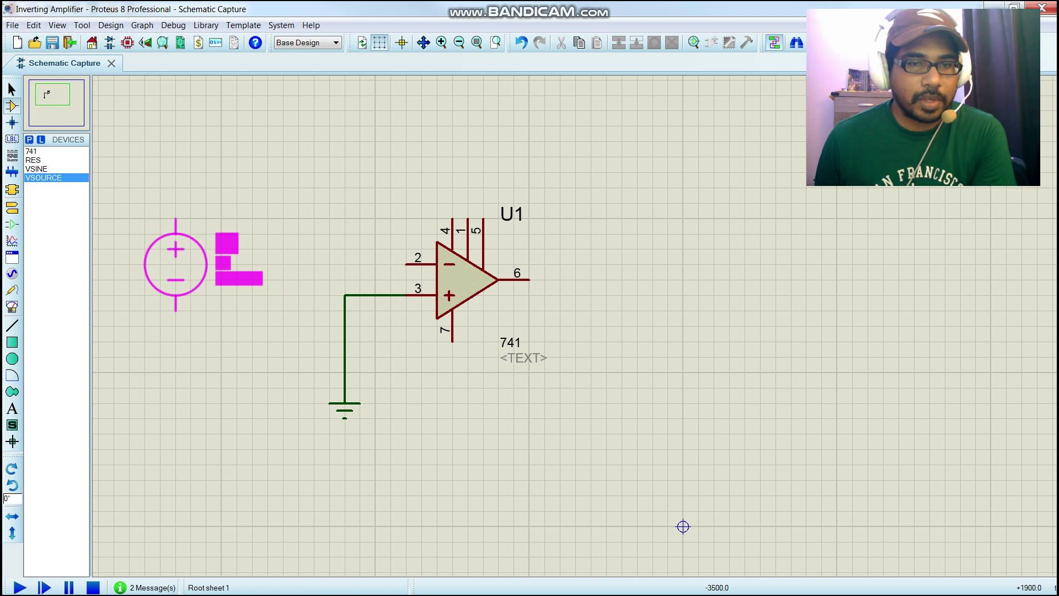
- Place the 1V source V1 left of the op-amp and the 10k resistor R1 above it
click(160, 295)
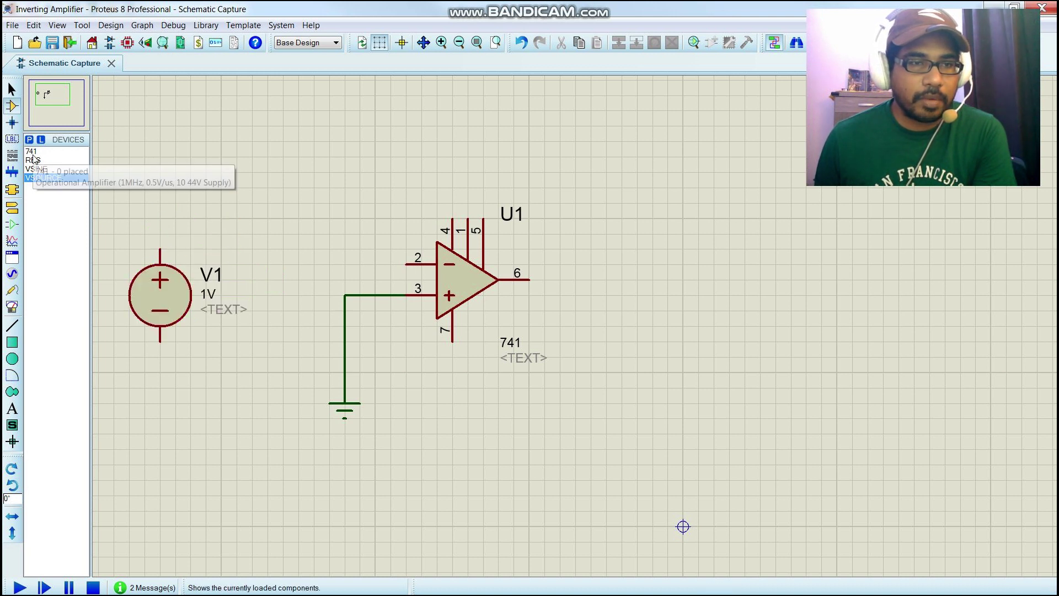
click(33, 160)
click(290, 219)
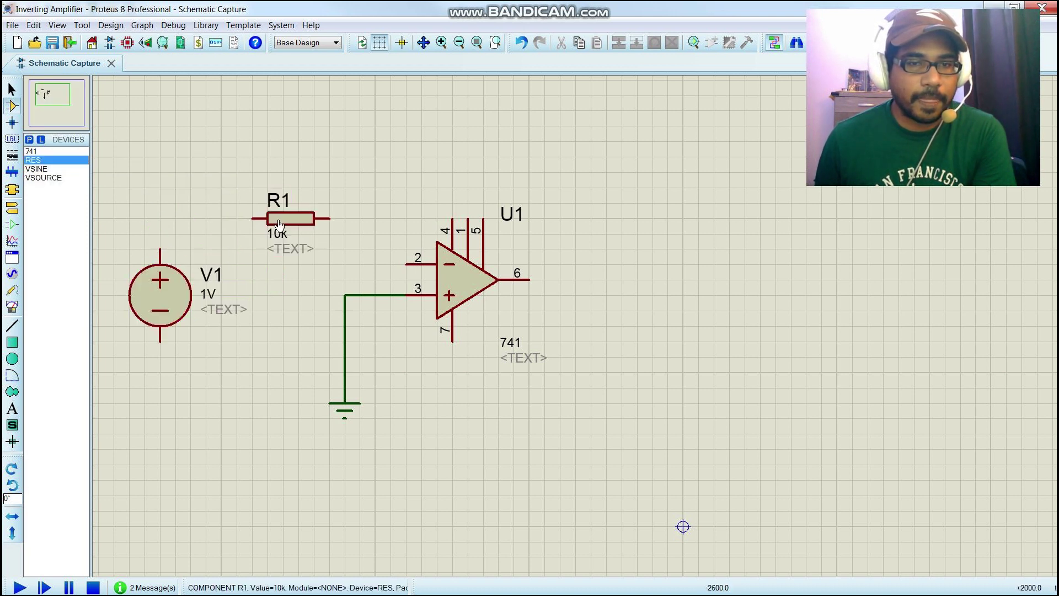
- Wire V1's positive through R1 to op-amp pin 2 and V1's negative to the ground wire
click(160, 250)
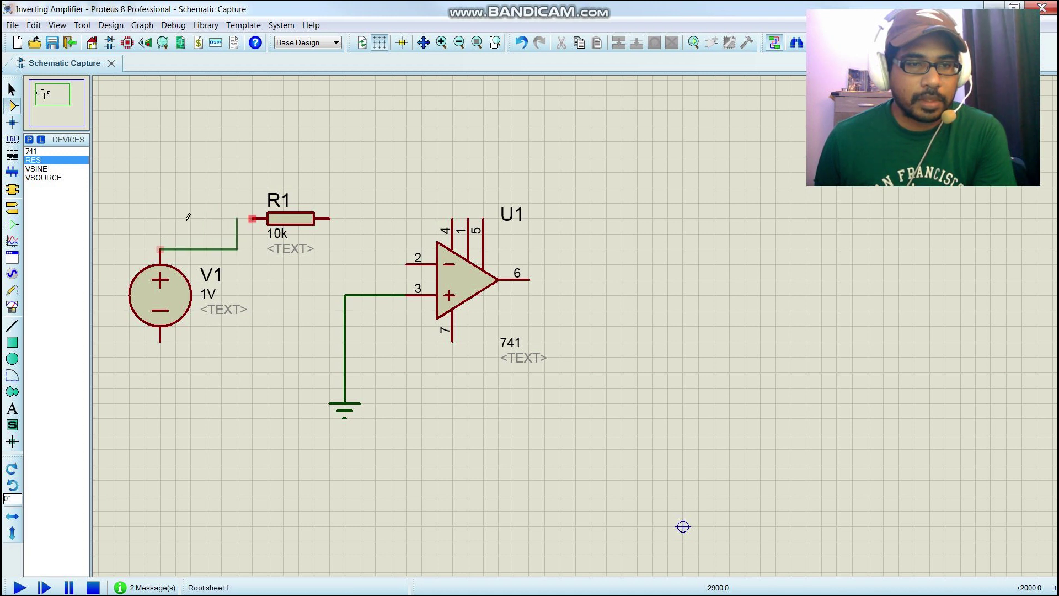
click(251, 218)
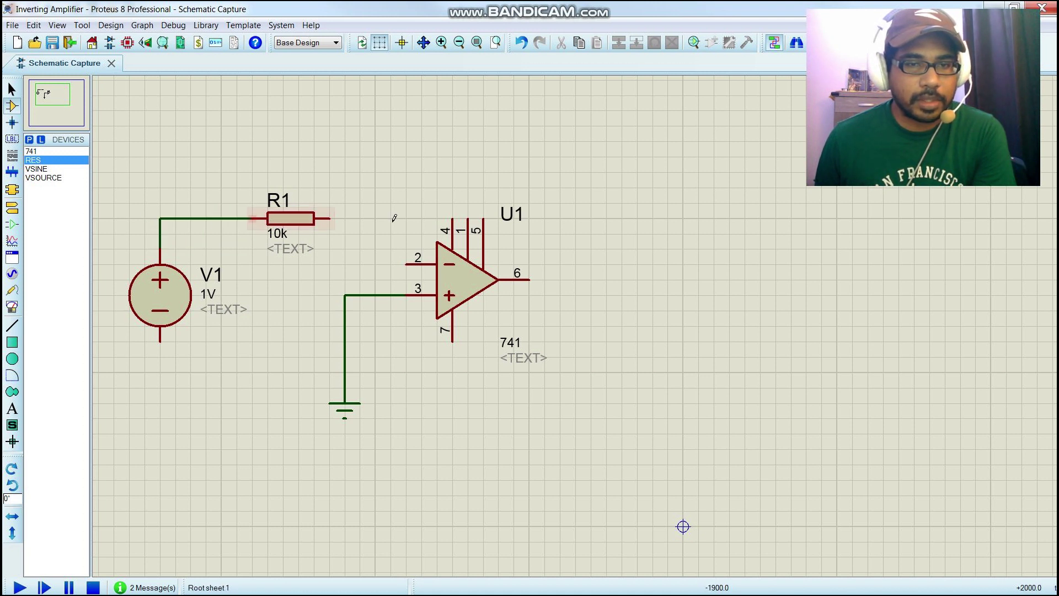
click(329, 219)
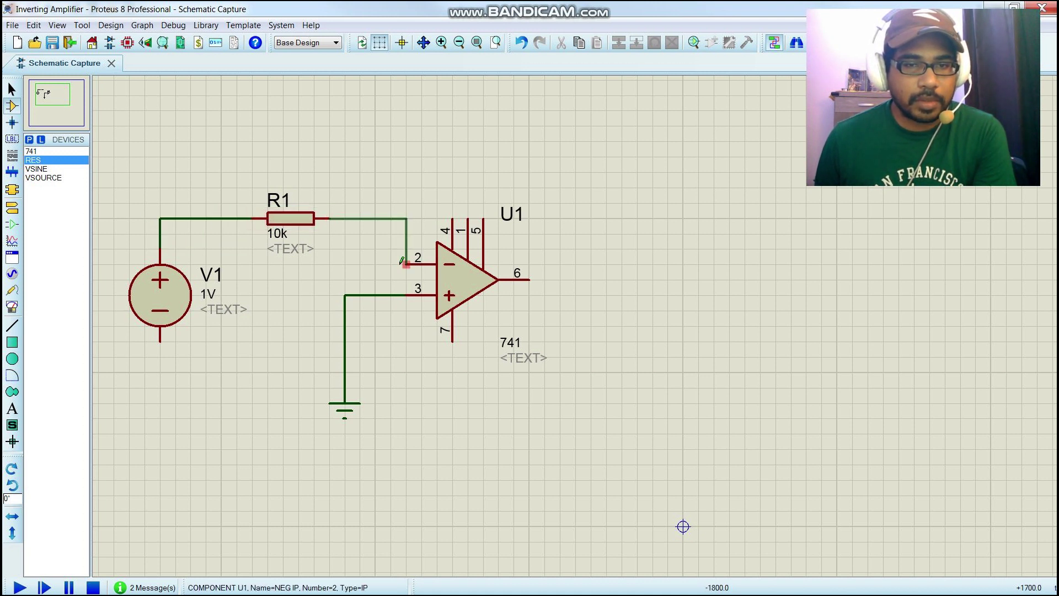
click(406, 263)
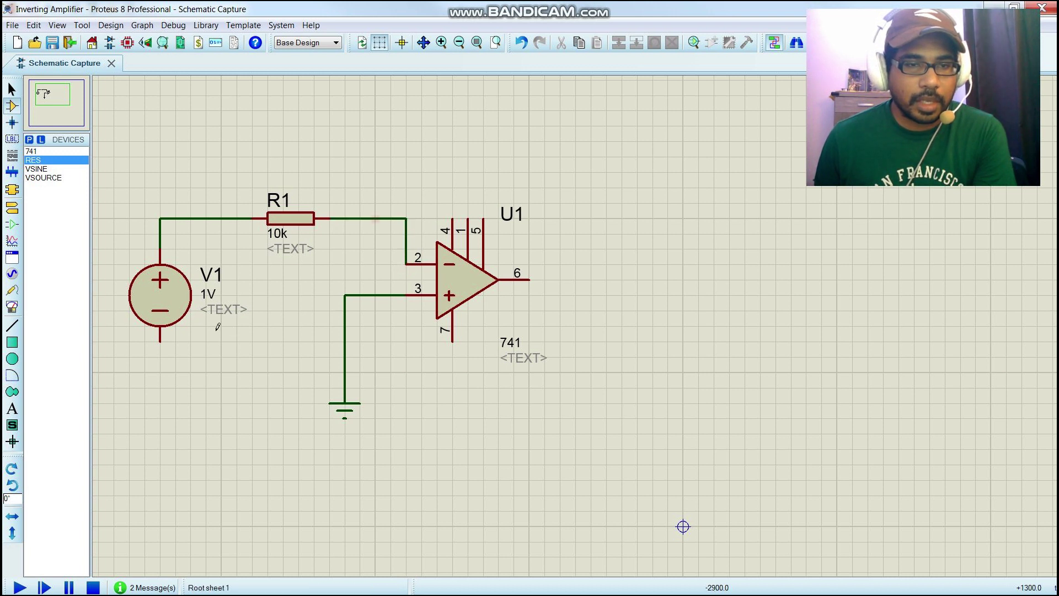
click(158, 352)
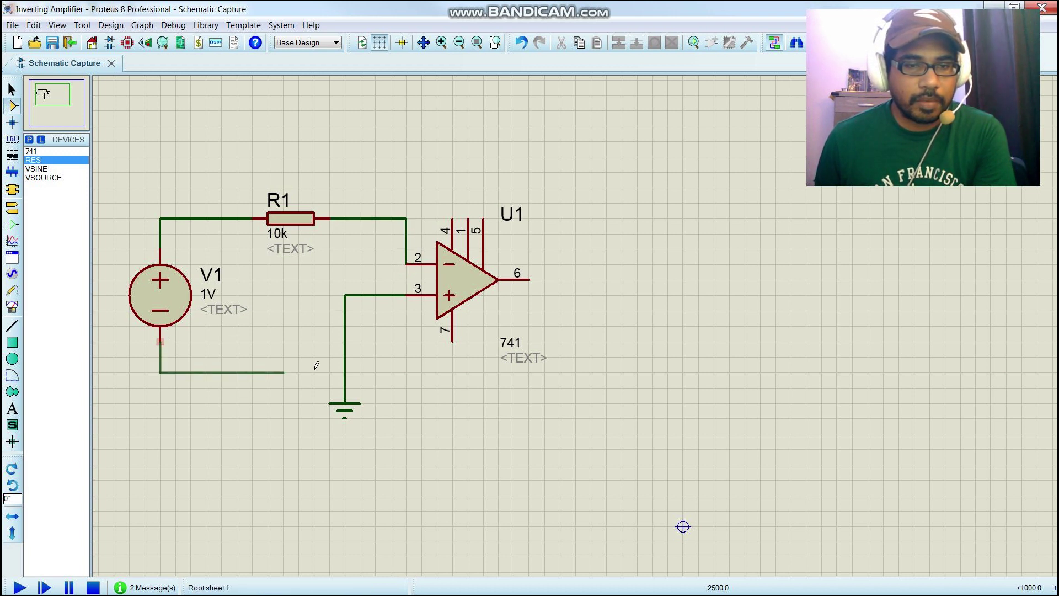
click(346, 365)
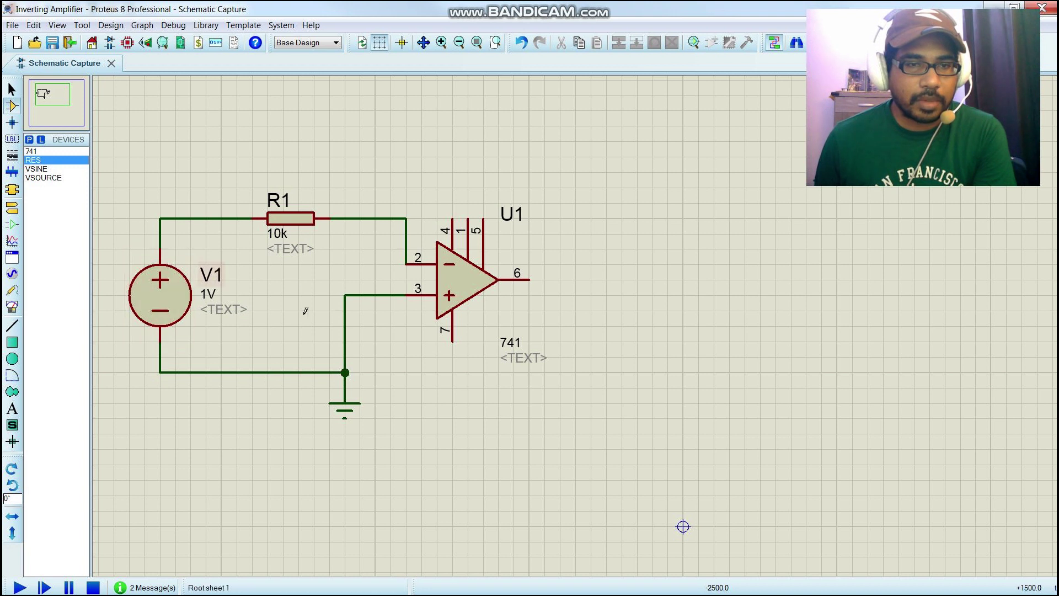
- Place the 10k resistor R2 above U1, wiring it from the R1–pin 2 wire to output pin 6
click(522, 159)
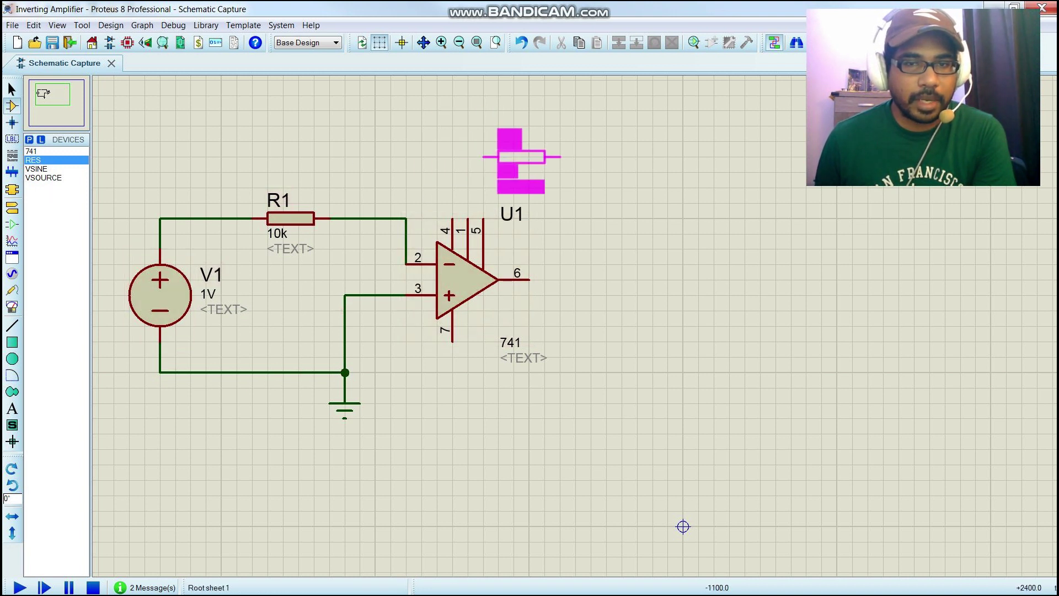
click(519, 136)
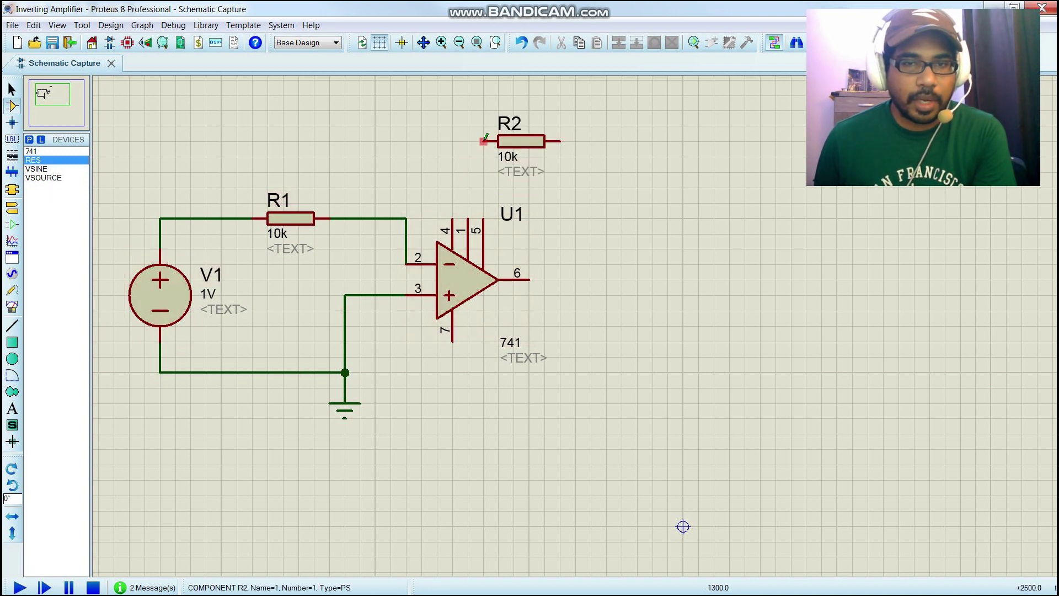
click(485, 142)
click(405, 218)
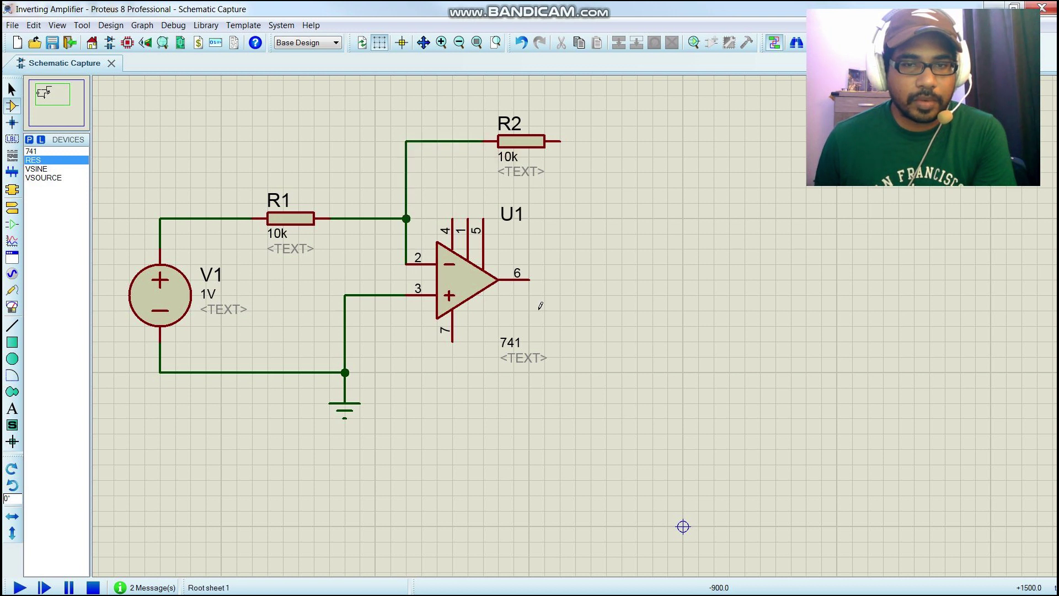
click(561, 141)
click(532, 279)
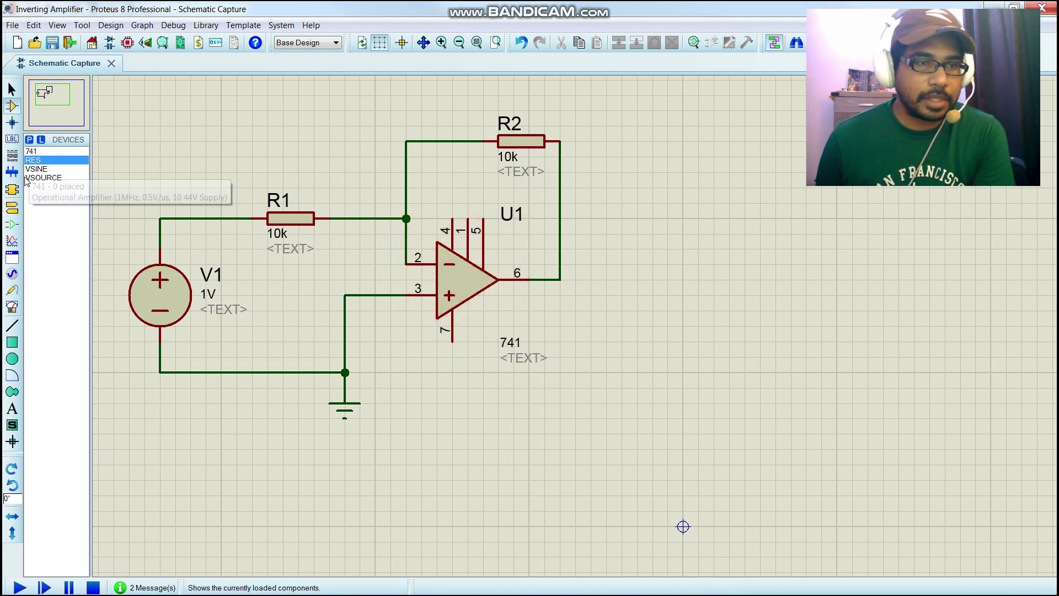
- Place the U1(V-) DC generator above the circuit and wire it to op-amp pin 4
click(12, 273)
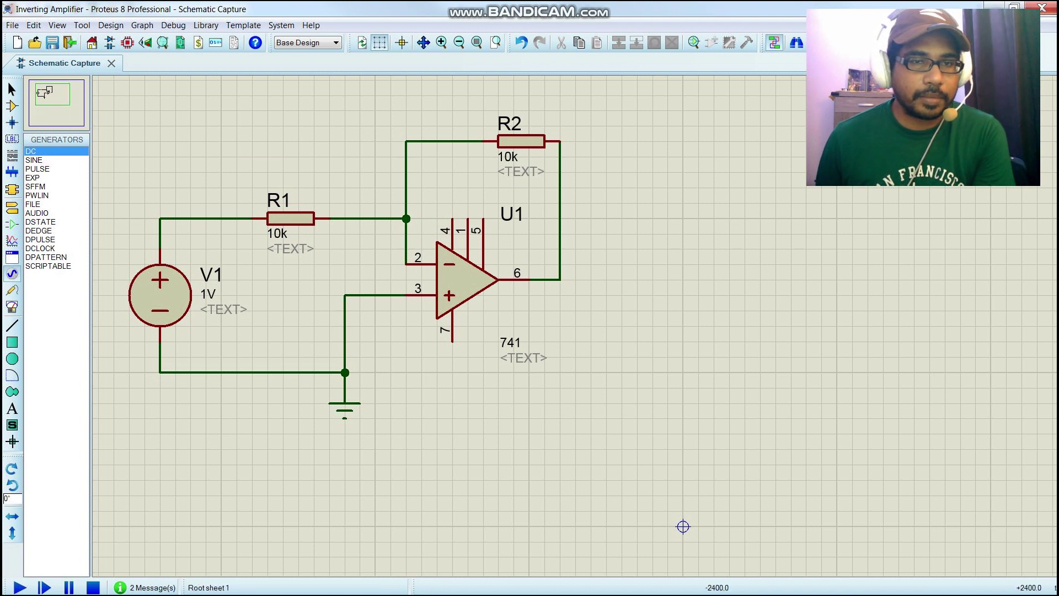
click(303, 137)
click(320, 144)
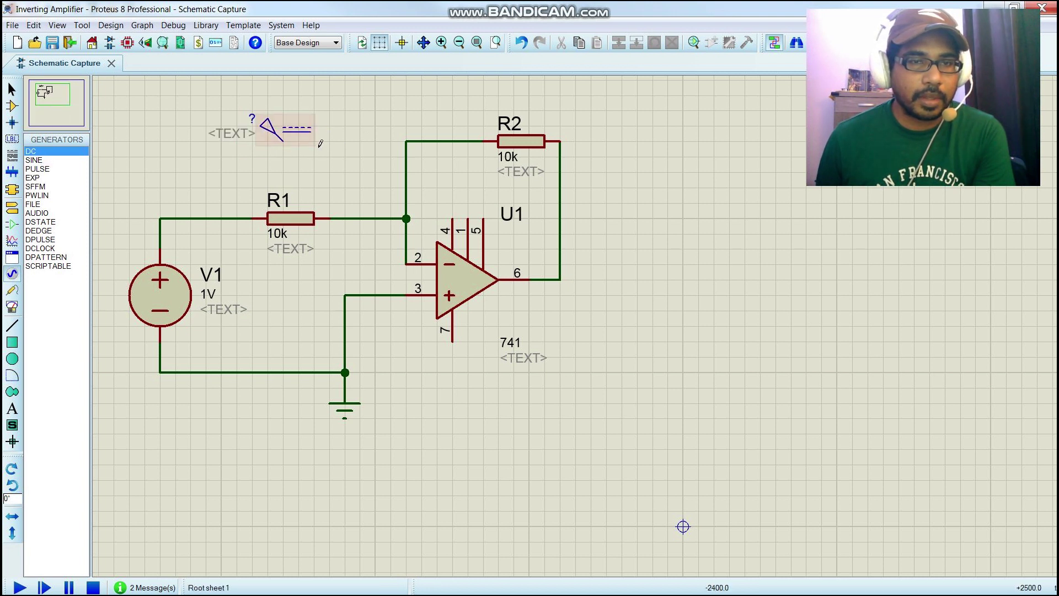
click(284, 141)
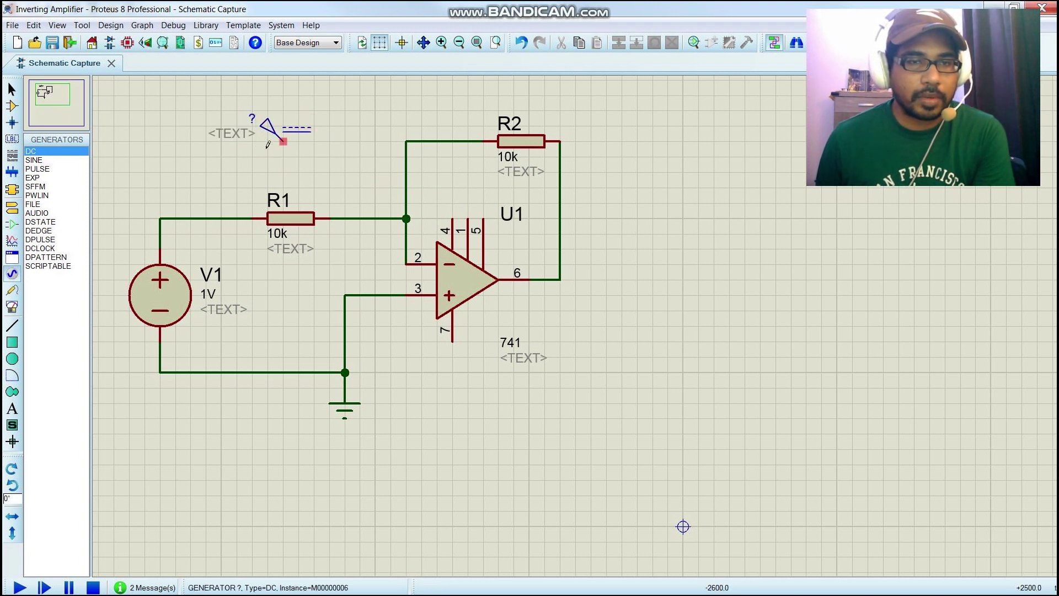
click(283, 157)
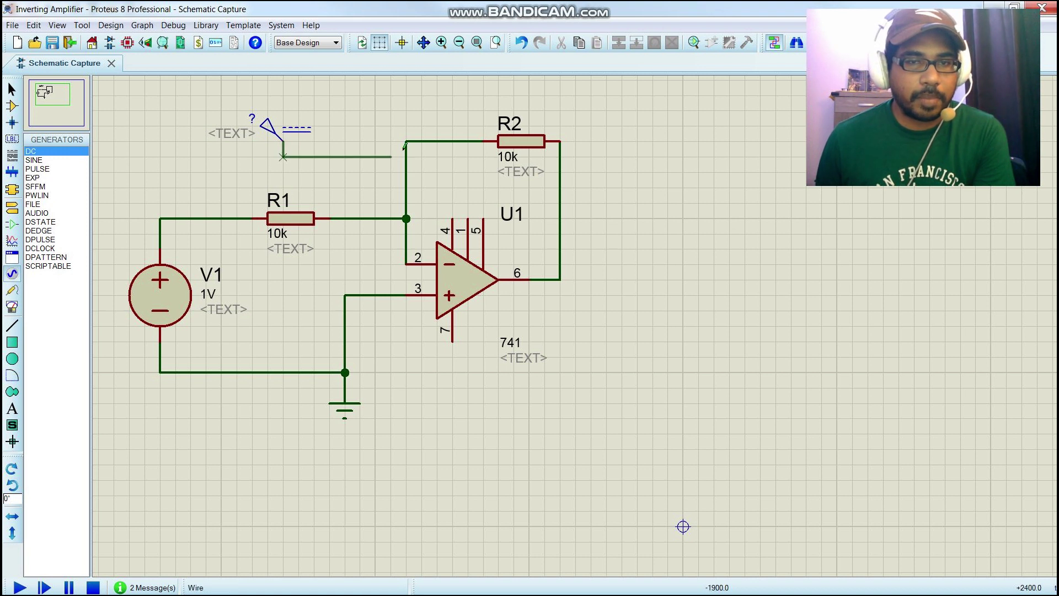
click(452, 157)
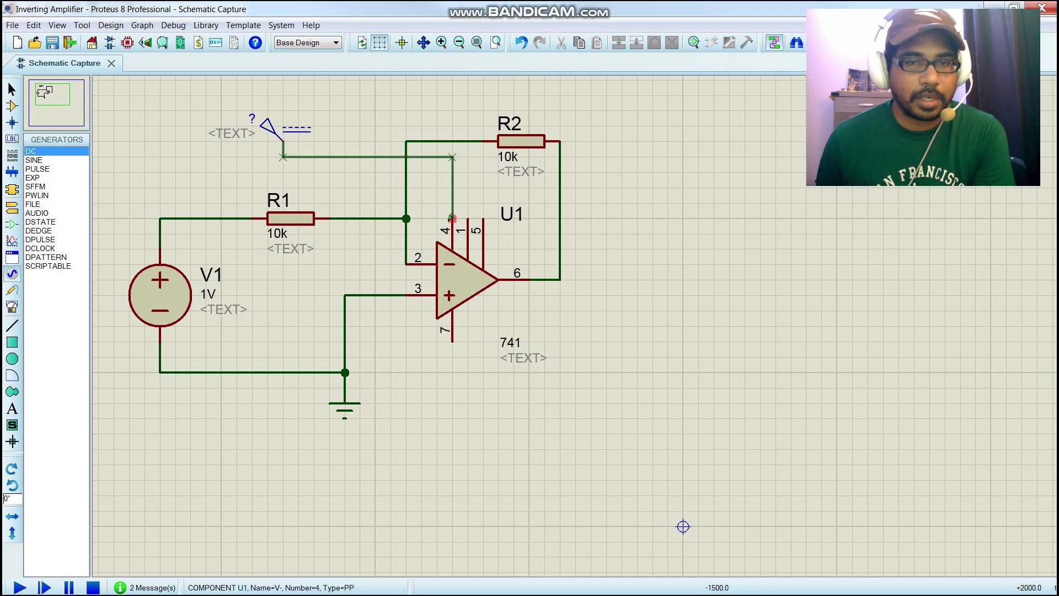
click(452, 219)
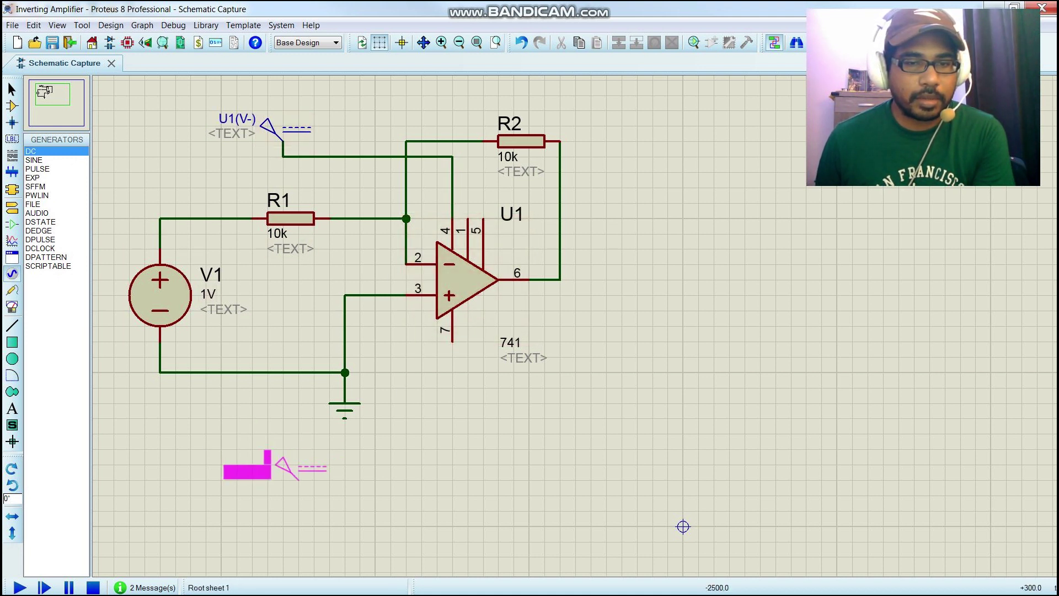
- Place the U1(V+) DC generator below the circuit and wire it to op-amp pin 7
click(299, 478)
click(298, 479)
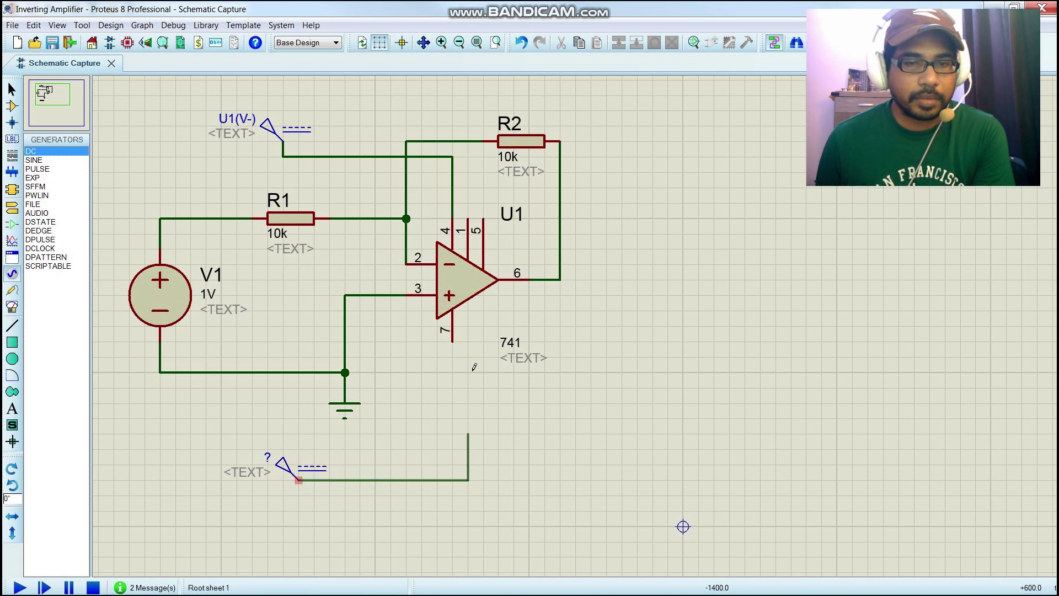
click(452, 340)
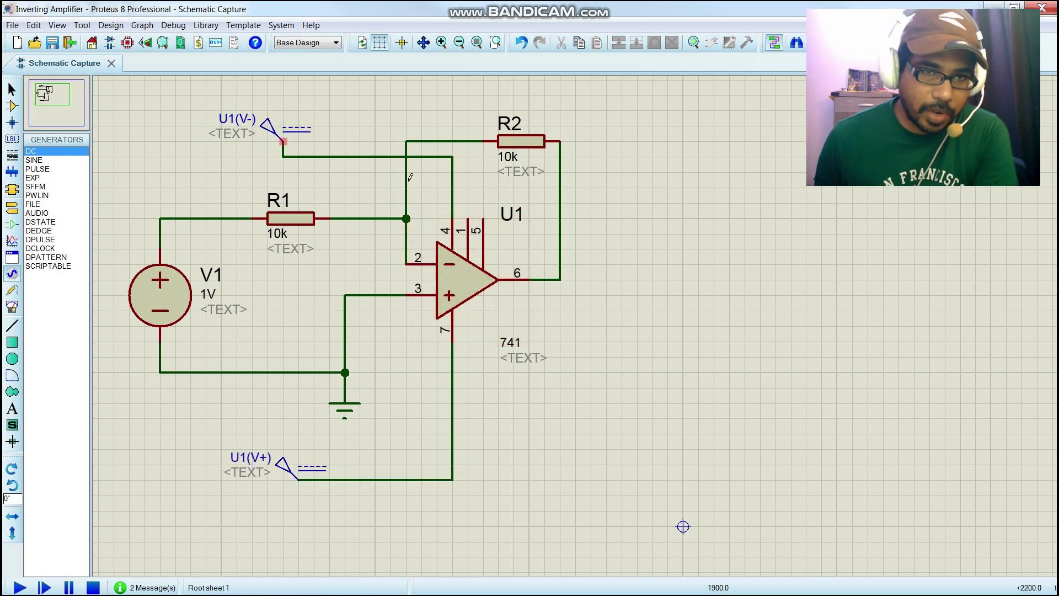
click(452, 201)
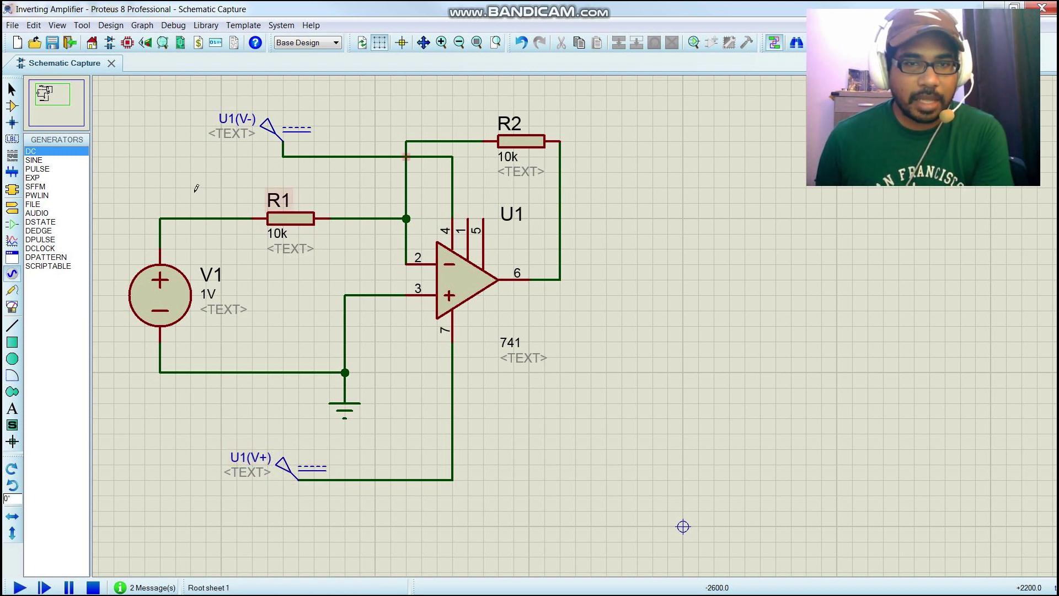
- Bring up the example slide with R1 = 100 kΩ, Rf = 500 kΩ and V1 = 2 V
key(alt+Tab)
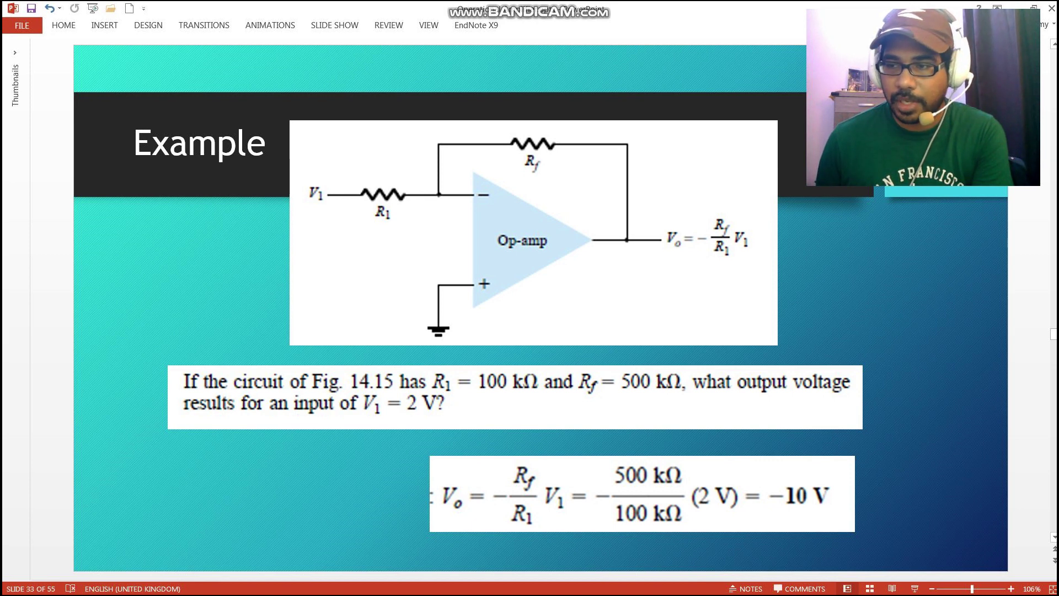
key(alt+Tab)
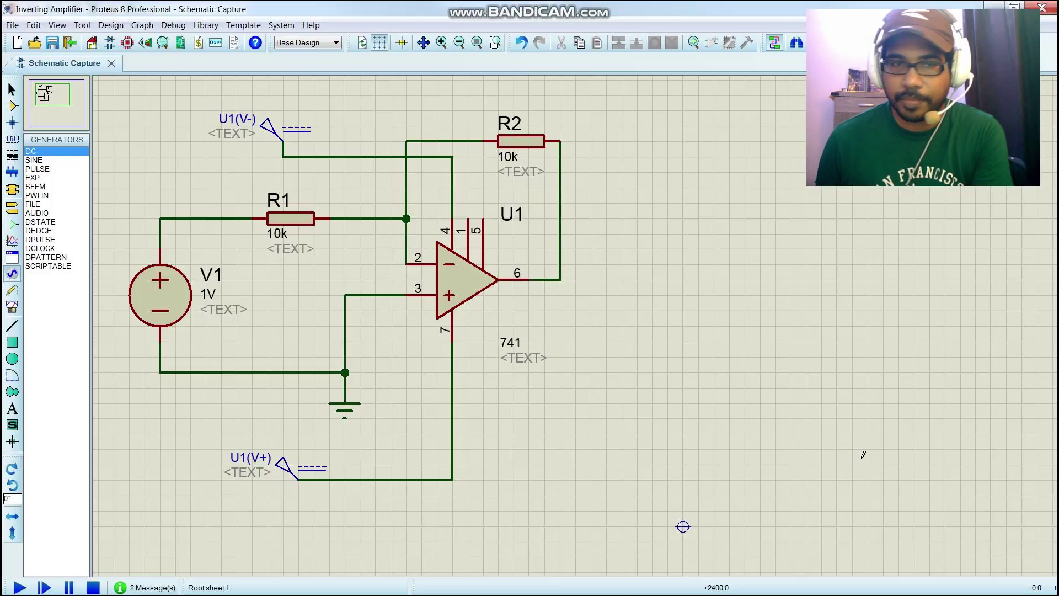
- Change R1's resistance from 10k to 100k
right_click(305, 223)
click(358, 211)
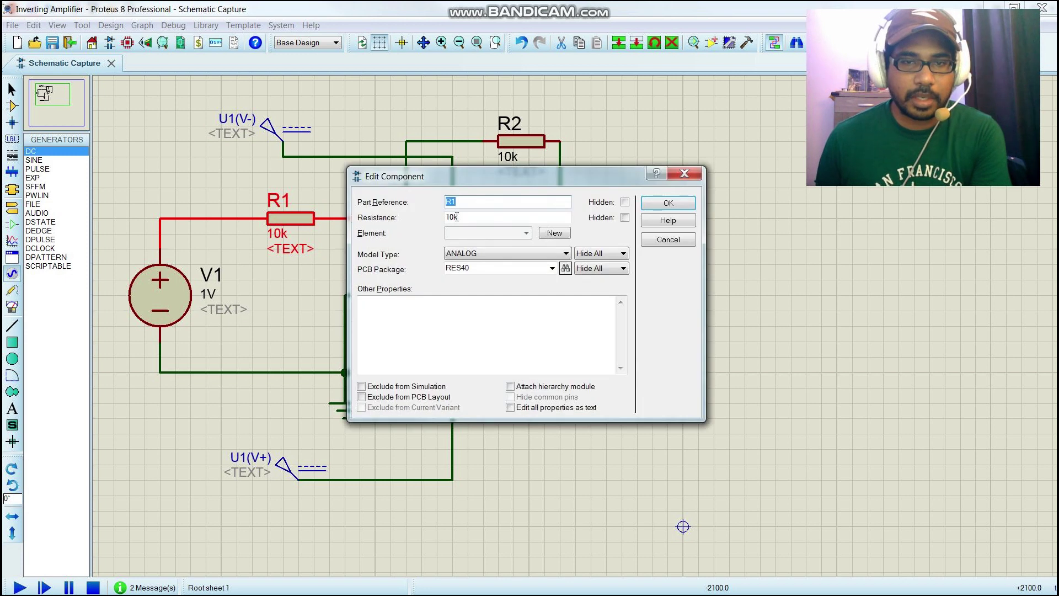
click(459, 216)
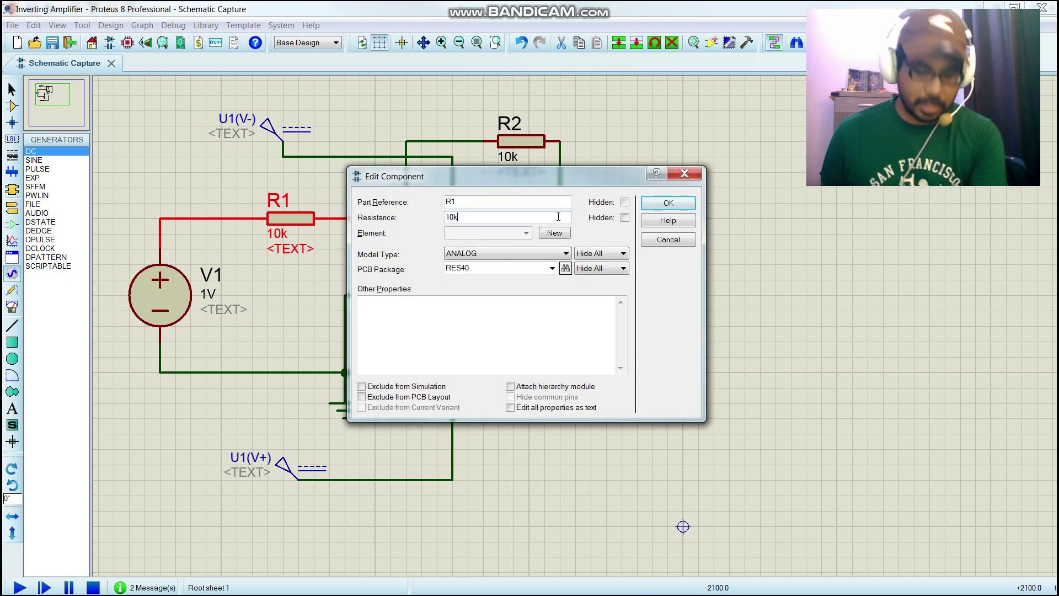
click(455, 216)
text(0)
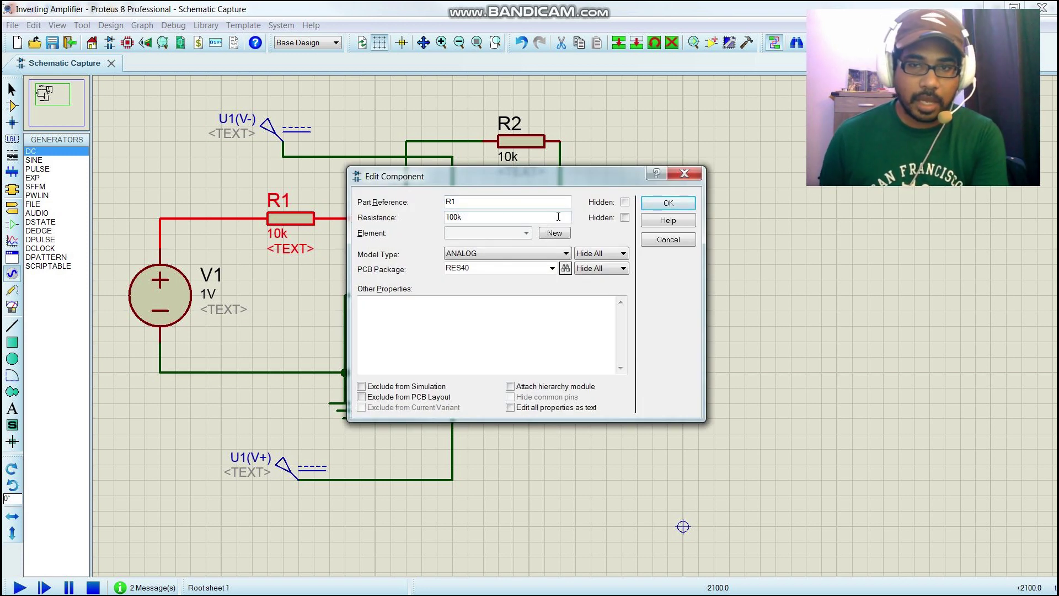
click(662, 202)
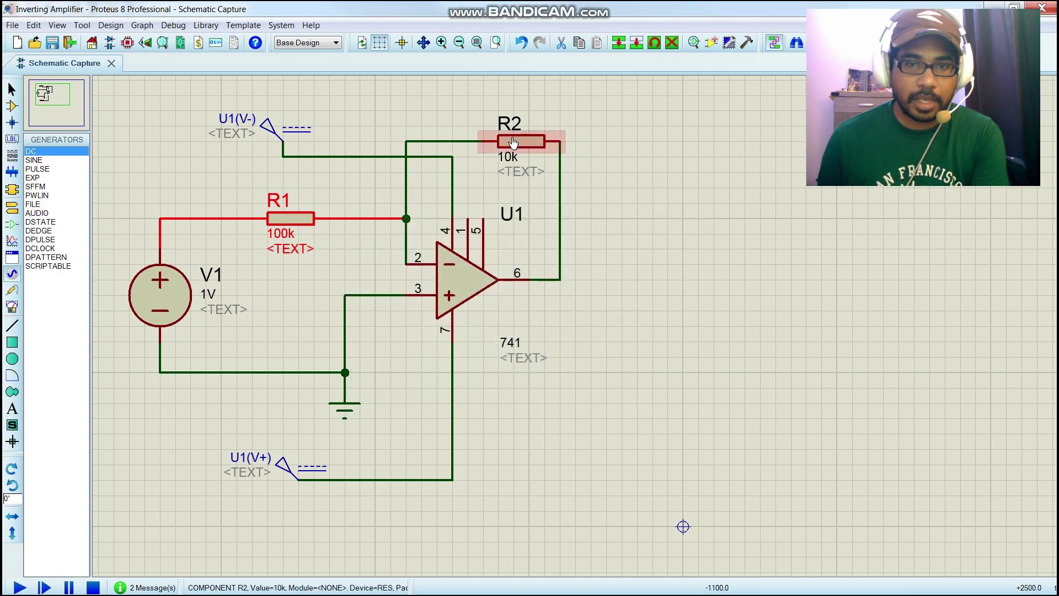
- Change R2's resistance to 500k
right_click(513, 142)
click(625, 157)
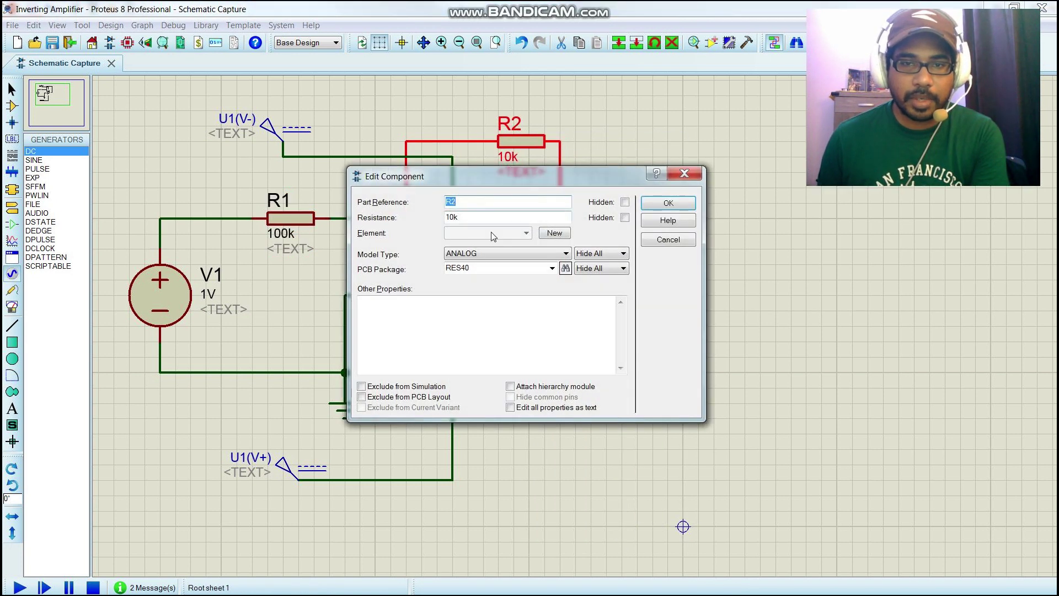
click(451, 217)
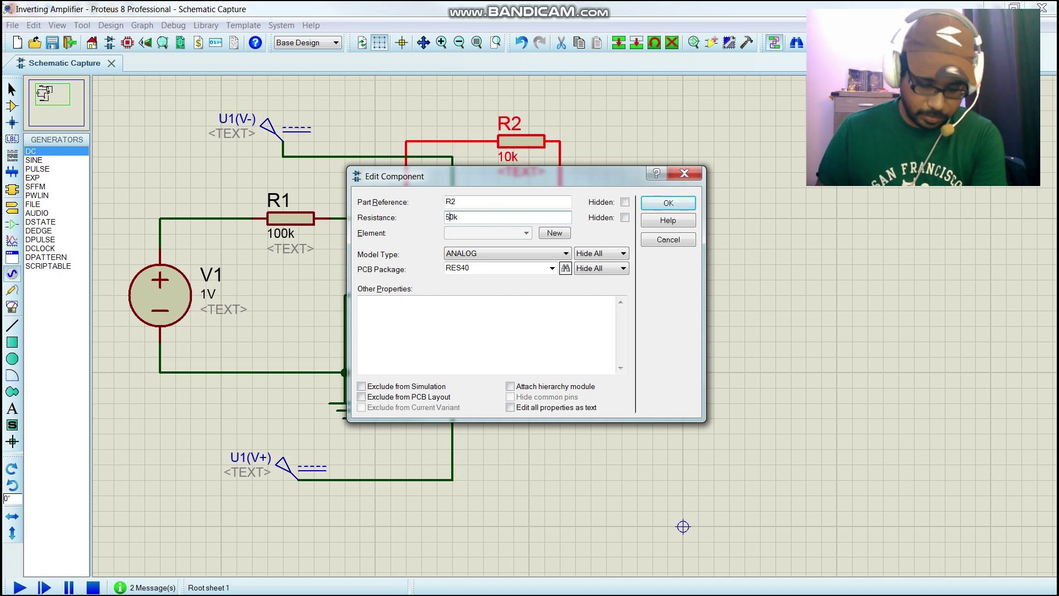
click(664, 204)
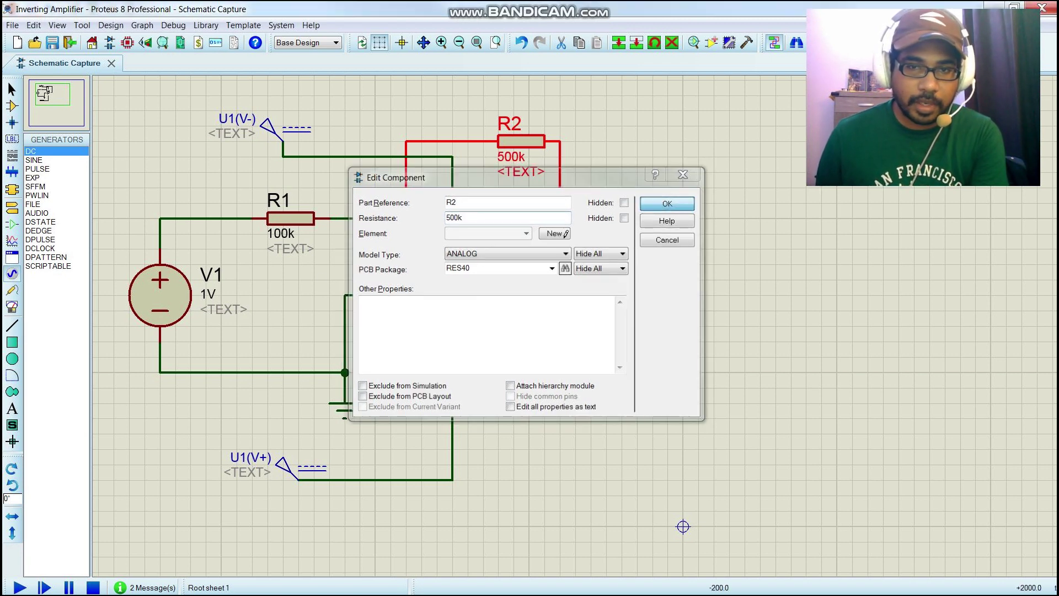
- Set the input source V1's voltage to 2V
right_click(164, 297)
click(231, 208)
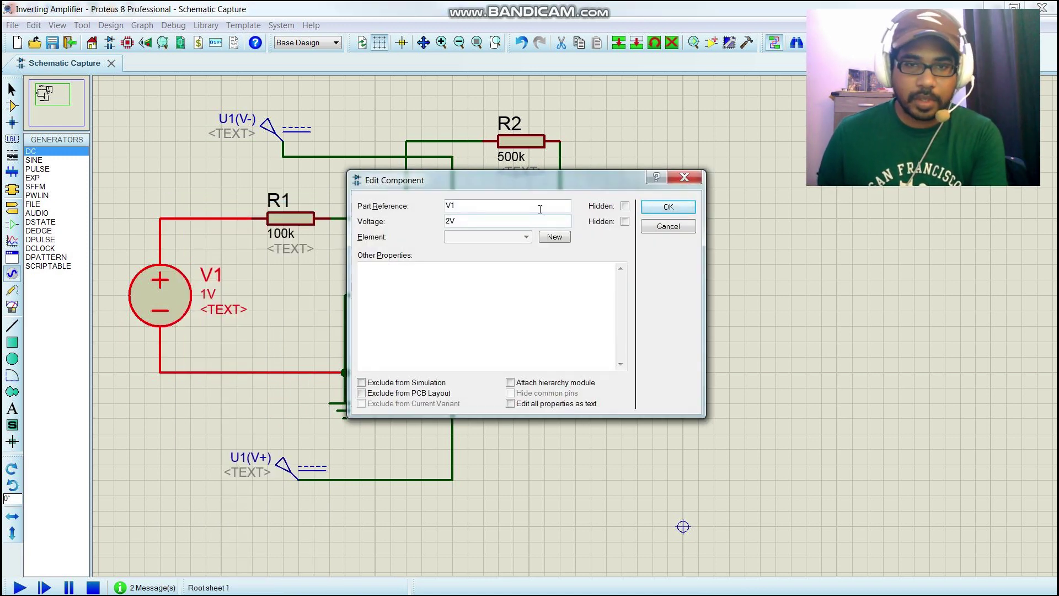
key(Return)
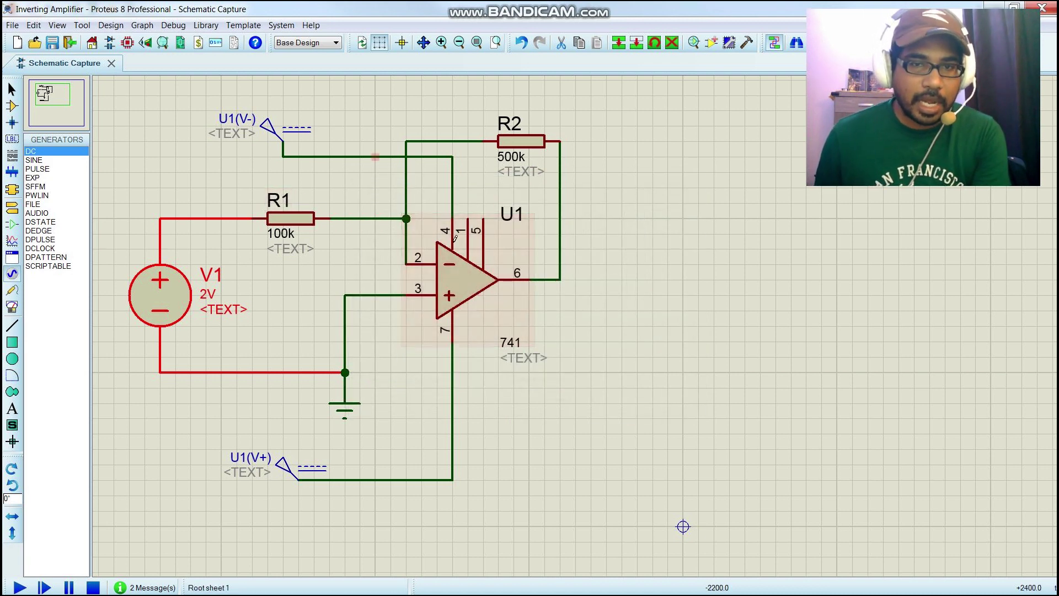
- Set the U1(V-) supply generator's voltage to -15 V
right_click(271, 126)
click(331, 142)
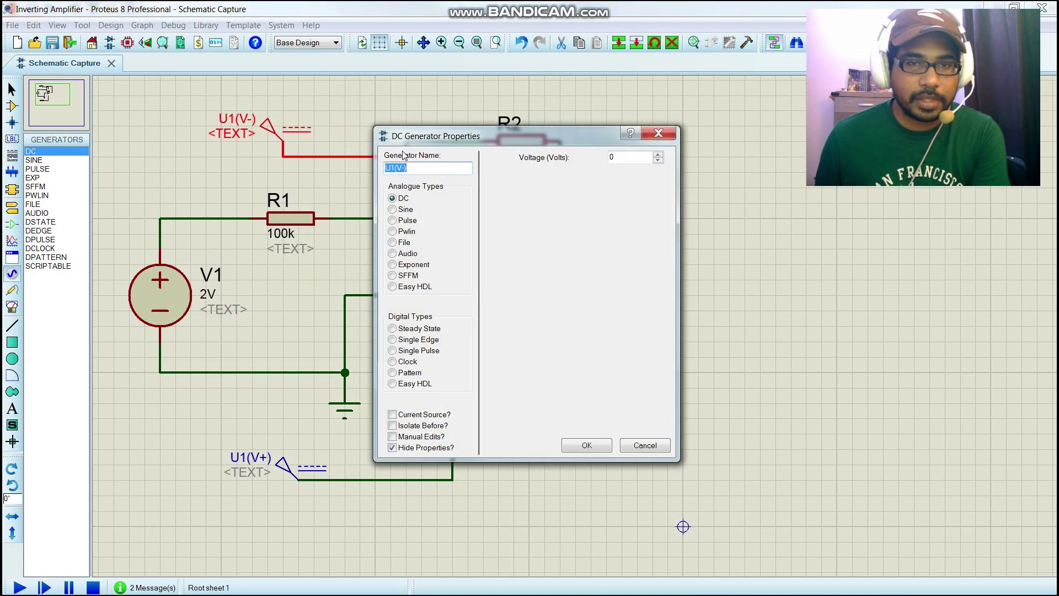
click(627, 156)
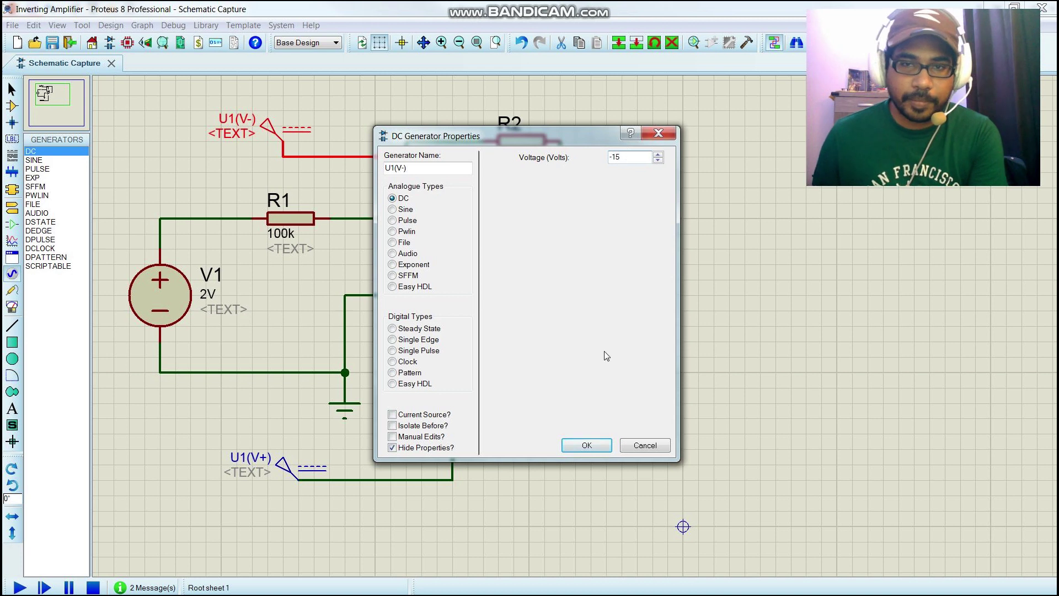
click(587, 445)
- Set the U1(V+) supply generator's voltage to 15 V
right_click(301, 466)
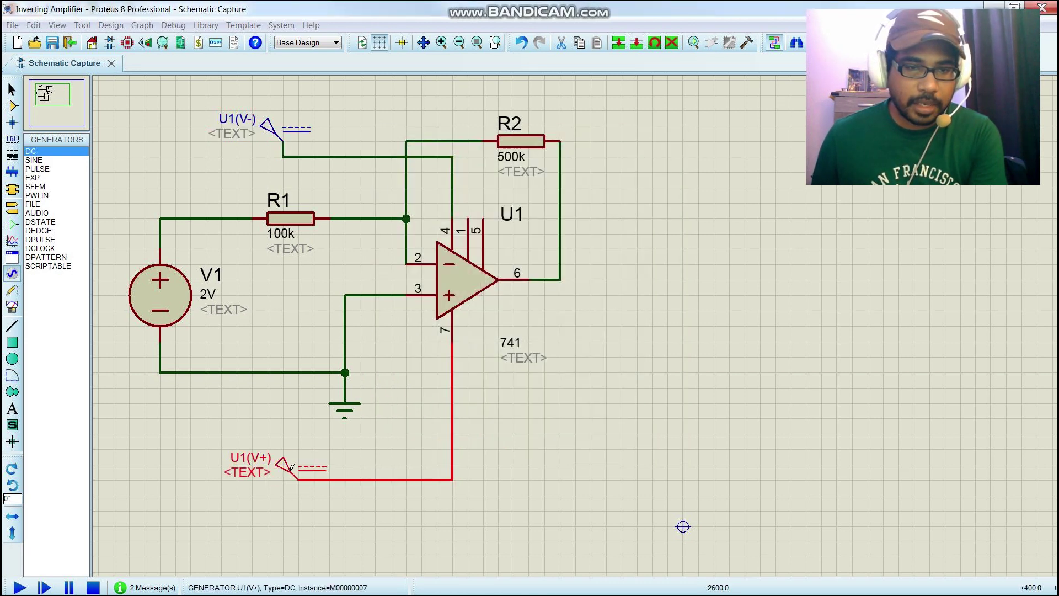
click(343, 313)
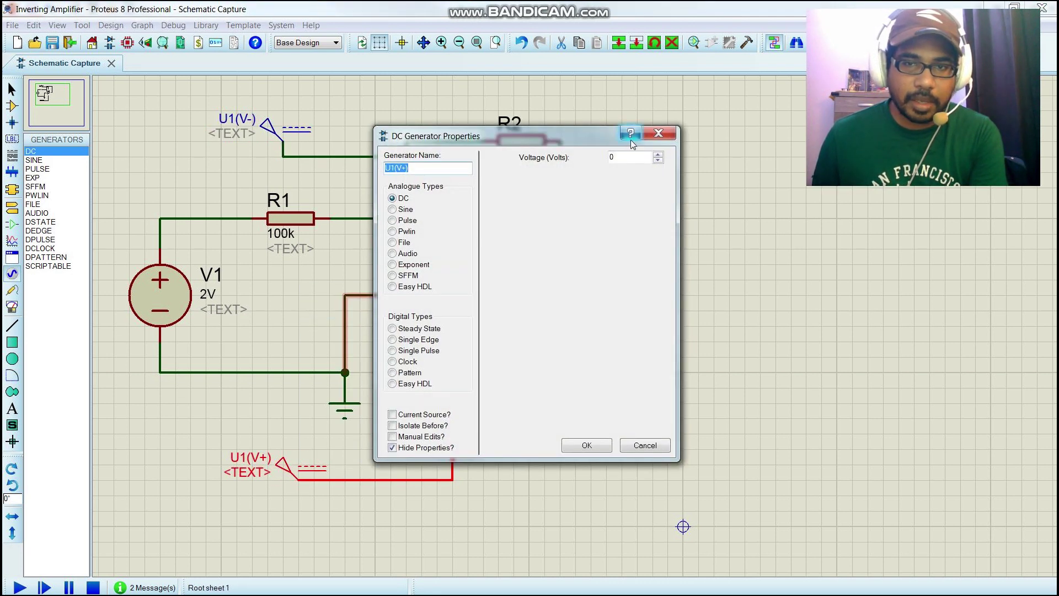
click(625, 157)
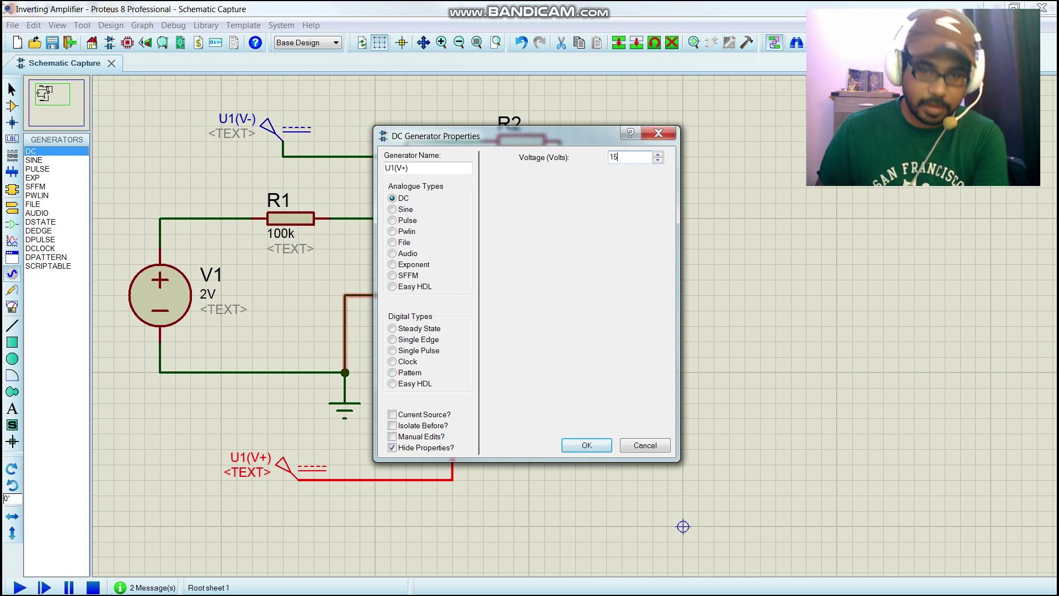
click(587, 445)
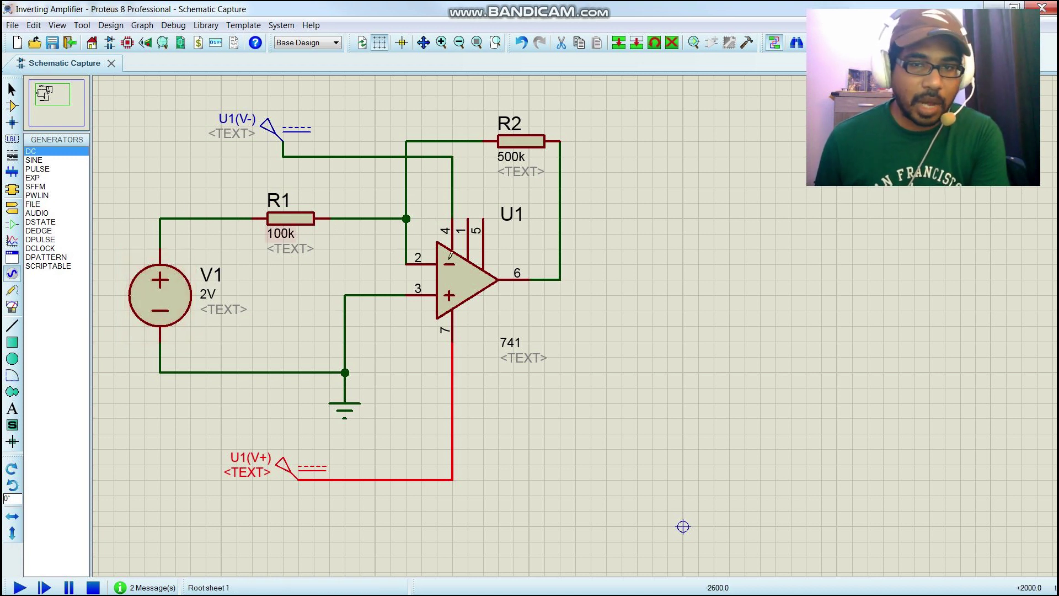
- Probe the input wire and U1 output, then simulate: 2 V in, -9.94818 V out
click(13, 290)
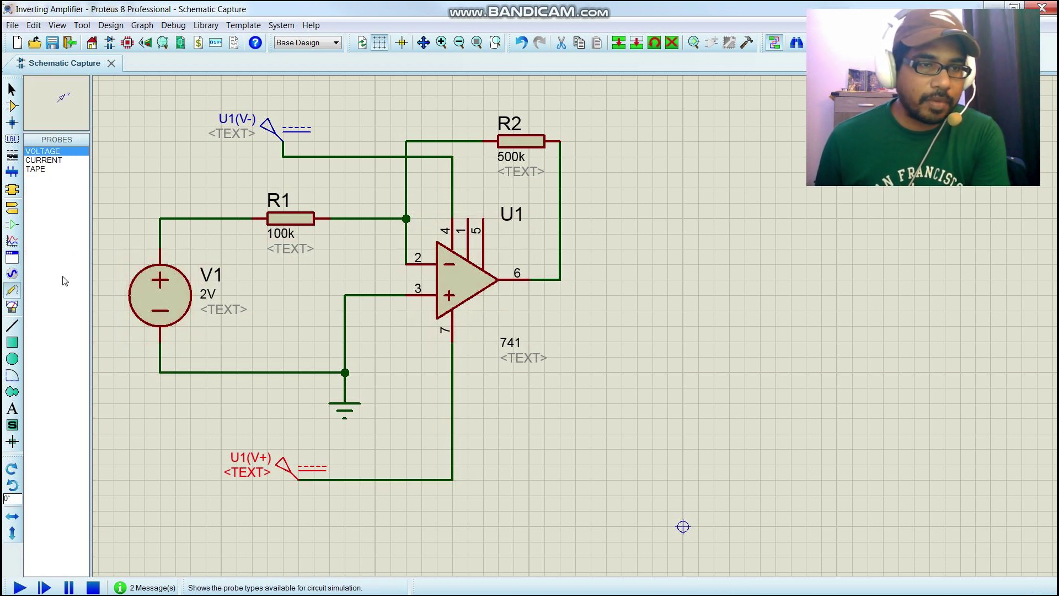
click(191, 217)
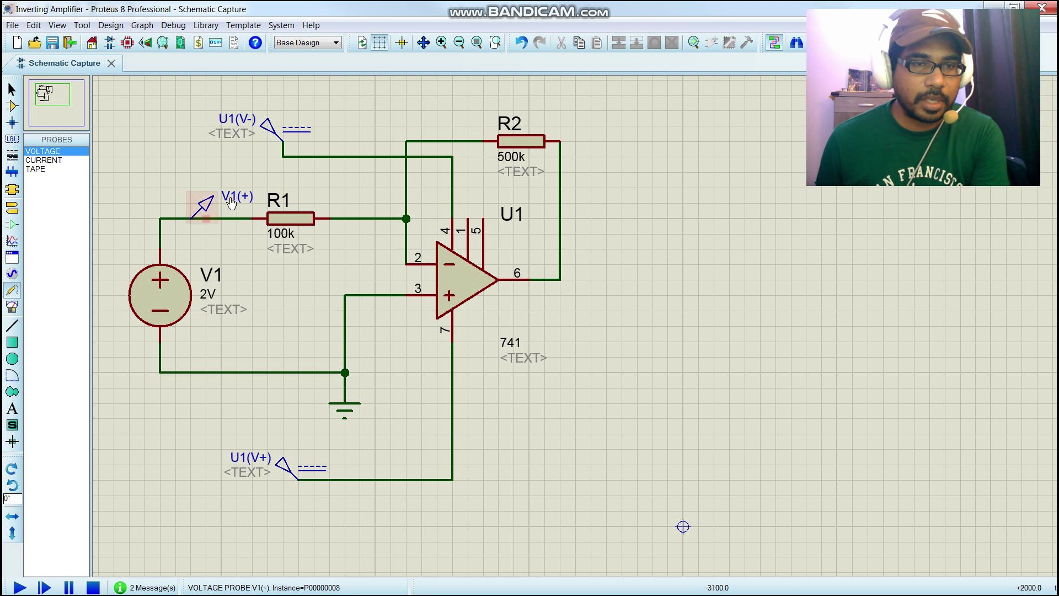
click(561, 279)
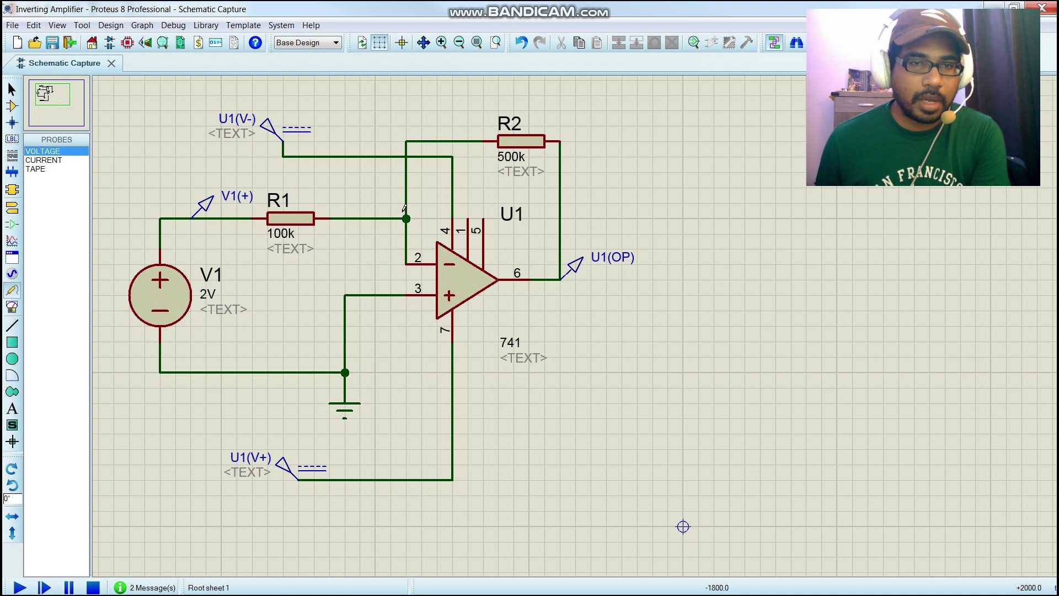
click(13, 586)
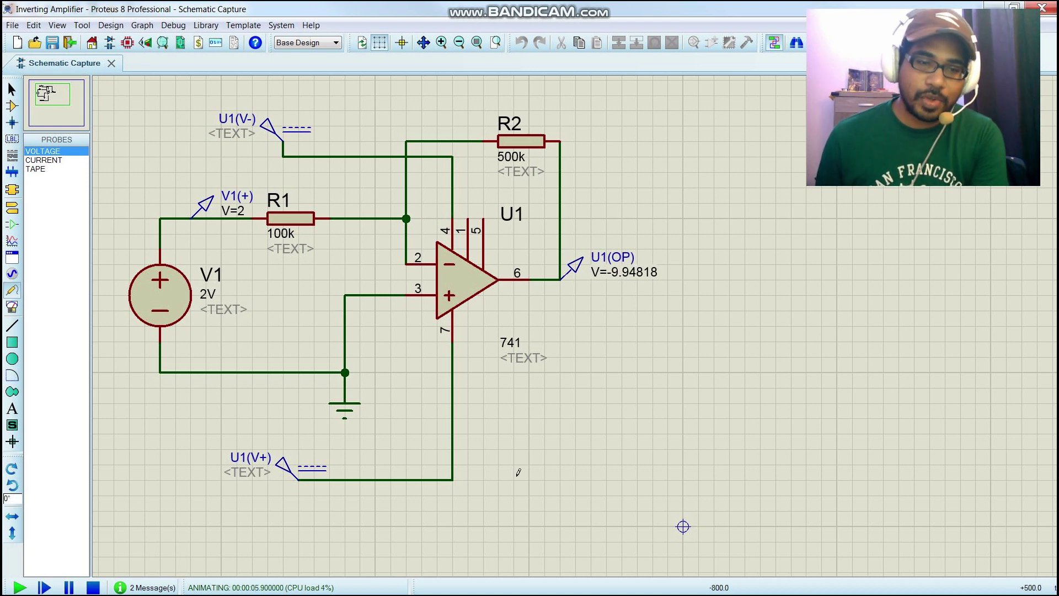
- Switch to the PowerPoint example slide to compare its calculated -10 V result
key(alt+Tab)
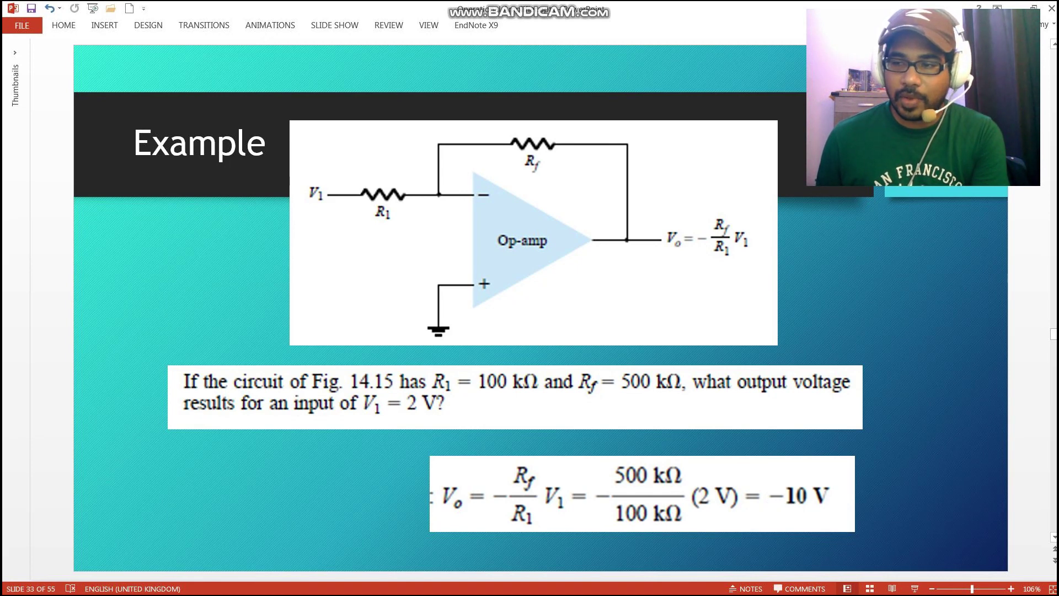
- Return to the Proteus simulation showing 2 V input and -9.94818 V output
key(alt+Tab)
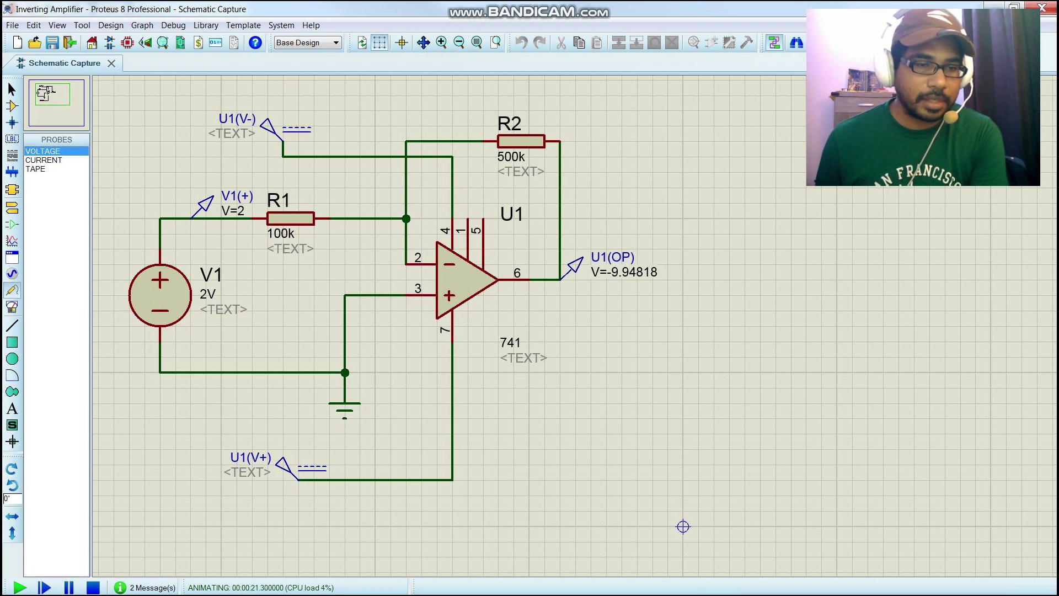
- Stop the simulation and delete the 2V DC source V1
click(93, 587)
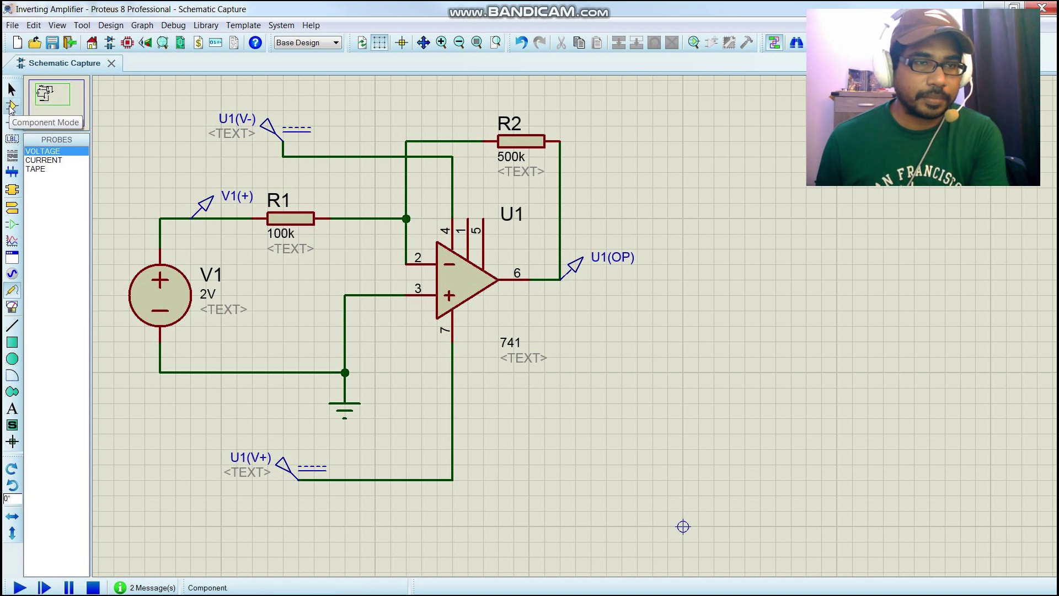
click(11, 106)
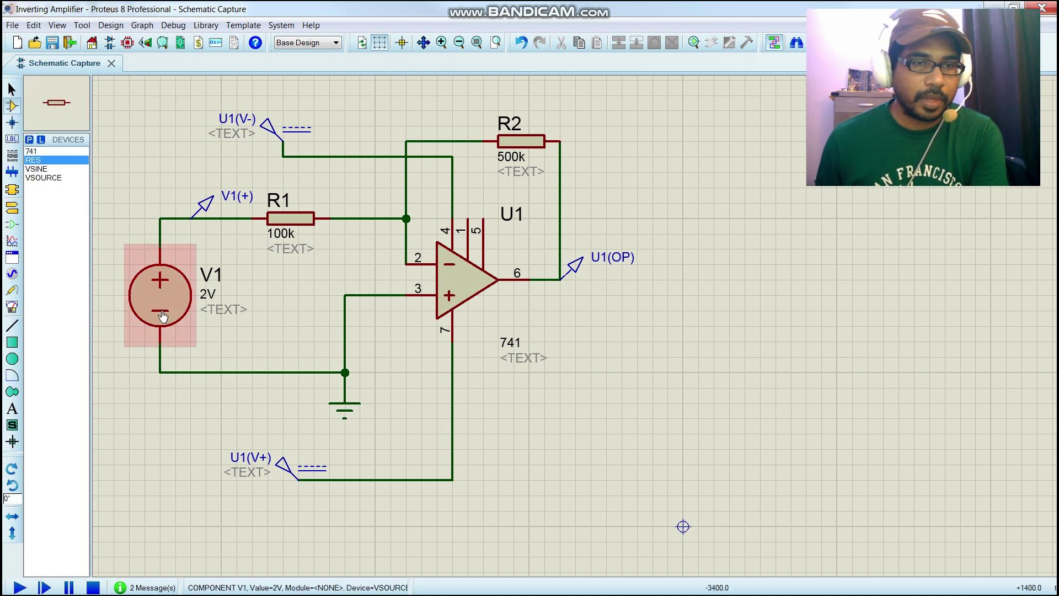
click(182, 315)
key(Delete)
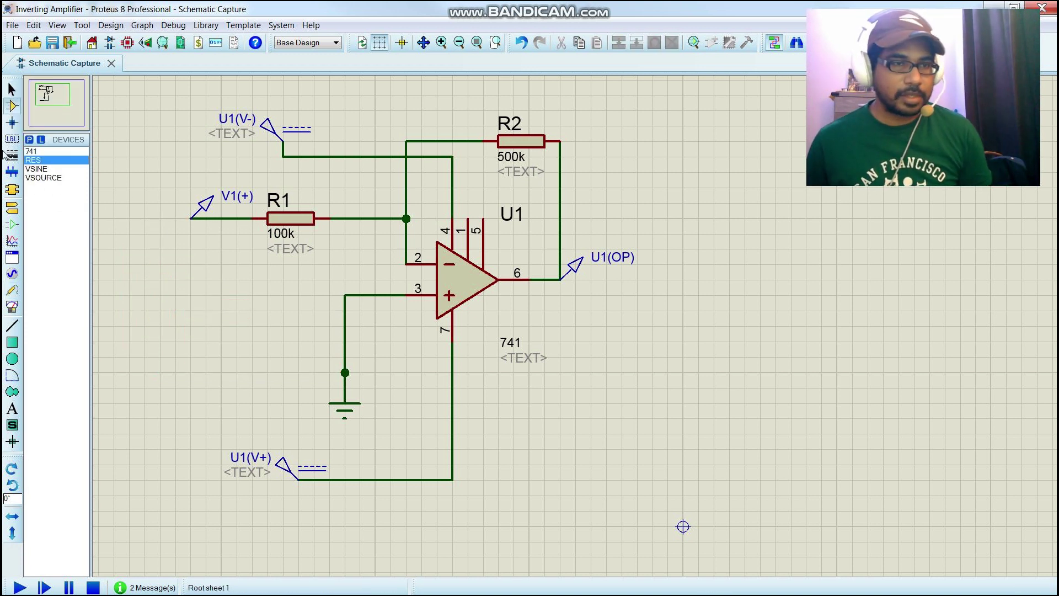
- Place a VSINE sine source where the old DC source was
click(44, 178)
click(38, 169)
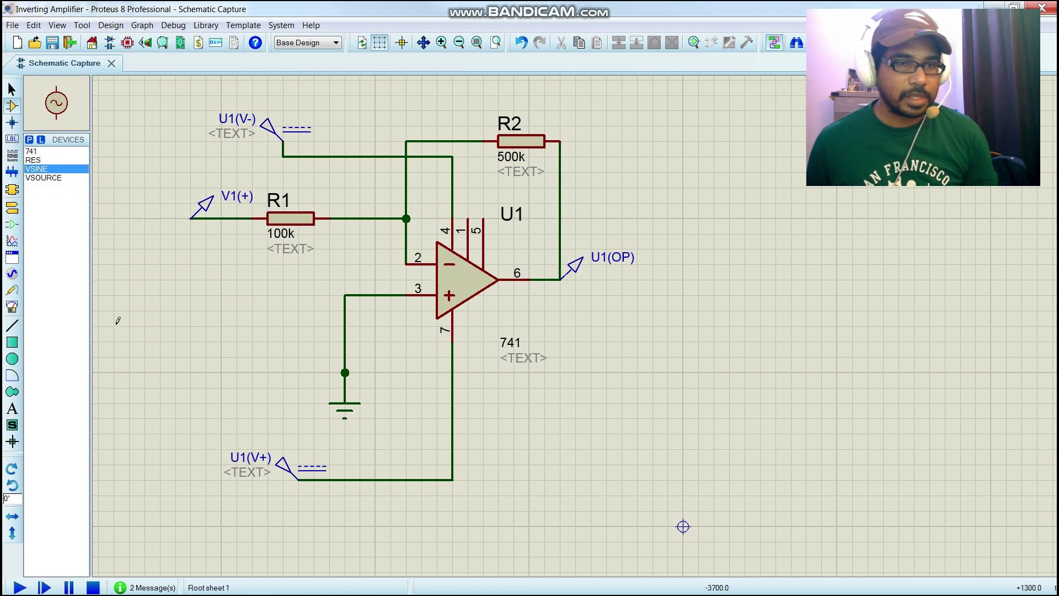
click(174, 323)
click(160, 310)
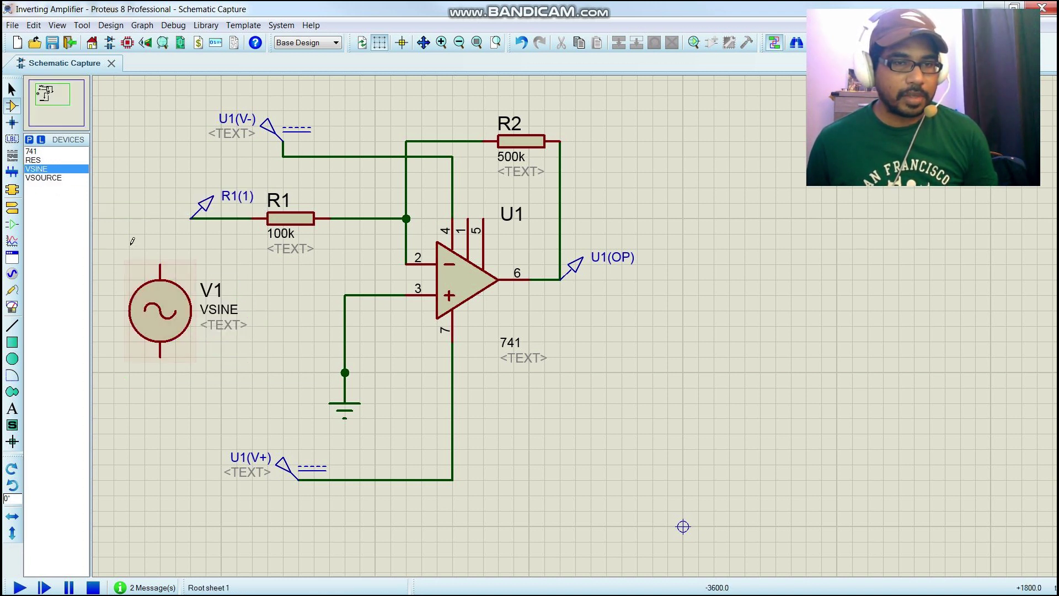
- Wire the sine source's top pin to the R1 wire and its bottom pin to ground
click(160, 266)
click(190, 219)
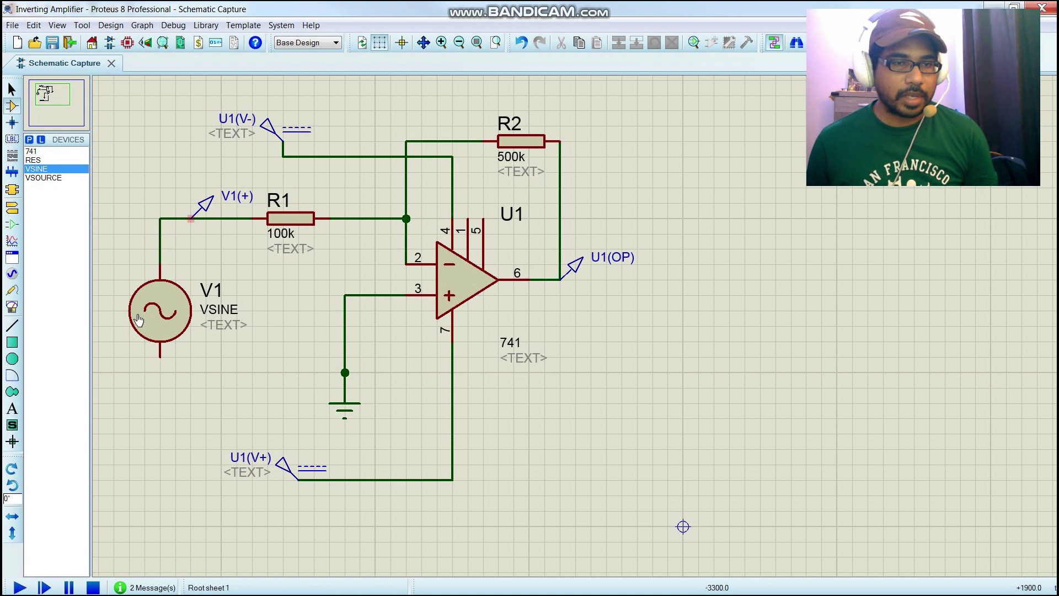
click(159, 357)
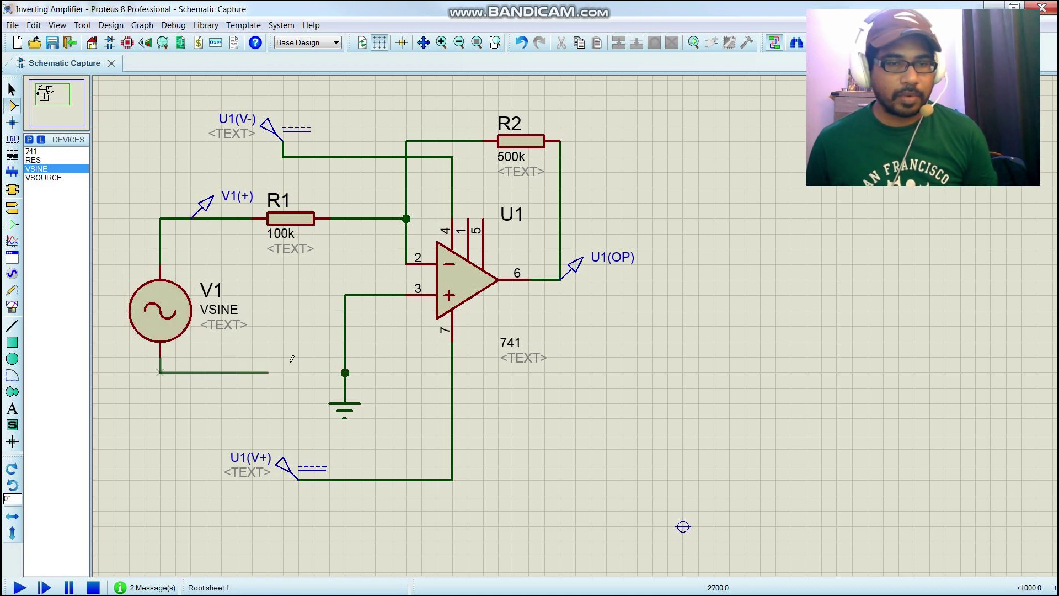
click(345, 371)
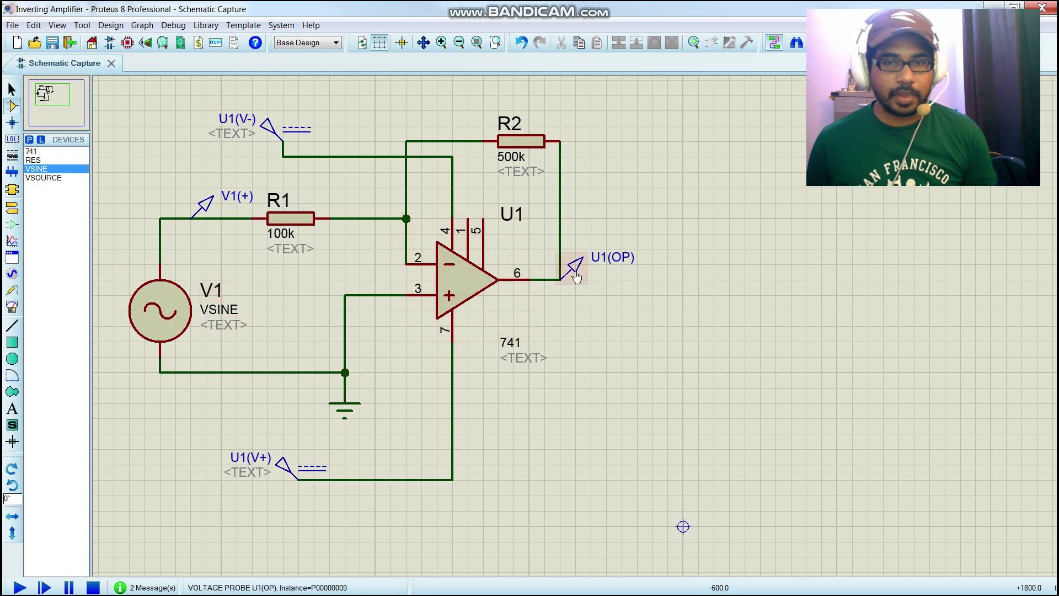
- Set sine source V1 to amplitude 20 and frequency 1 kHz in its properties
right_click(207, 290)
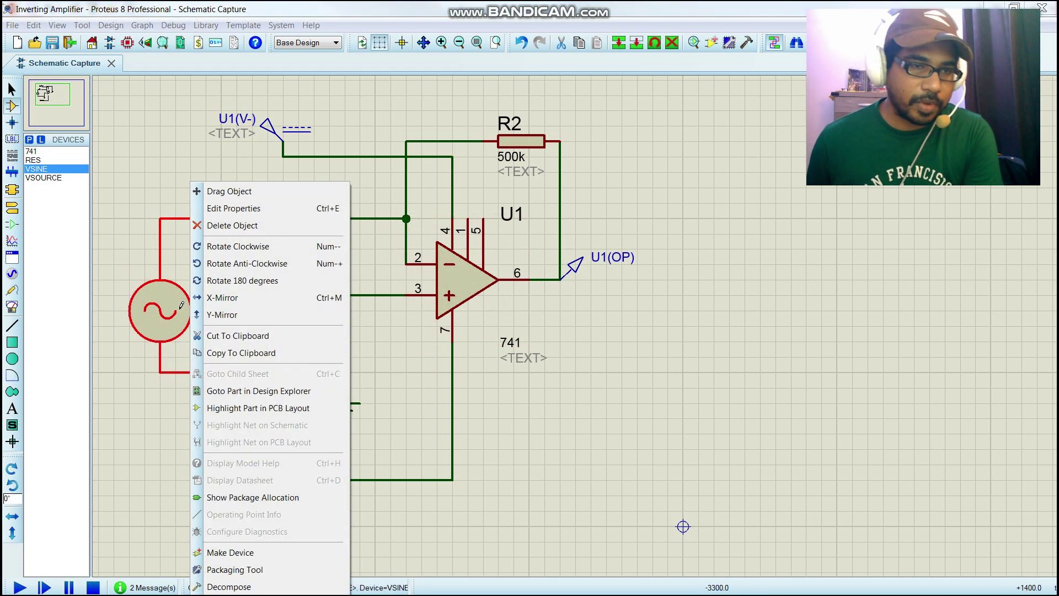
click(242, 213)
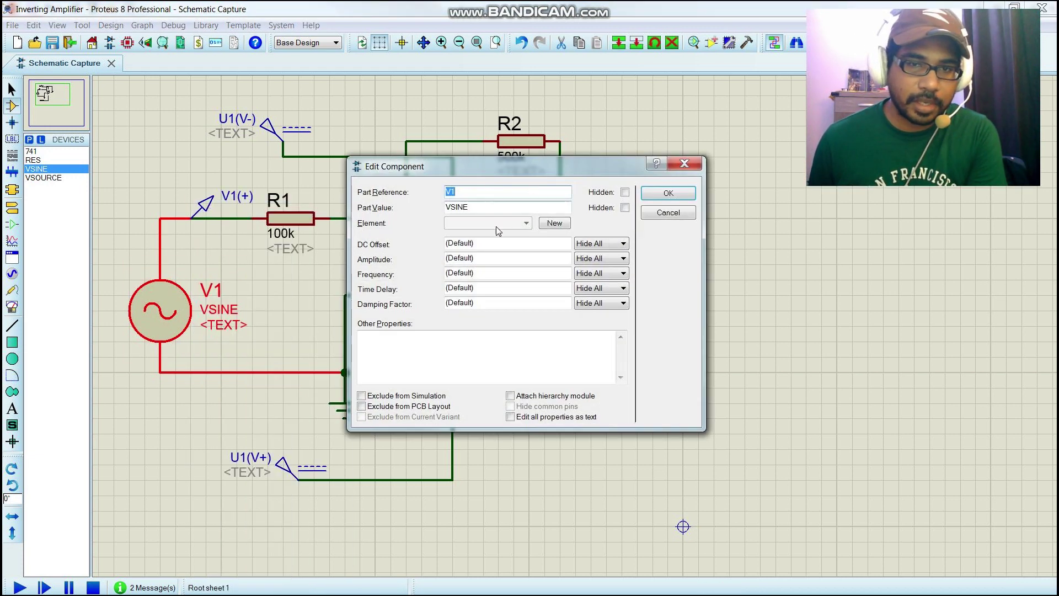
double_click(484, 258)
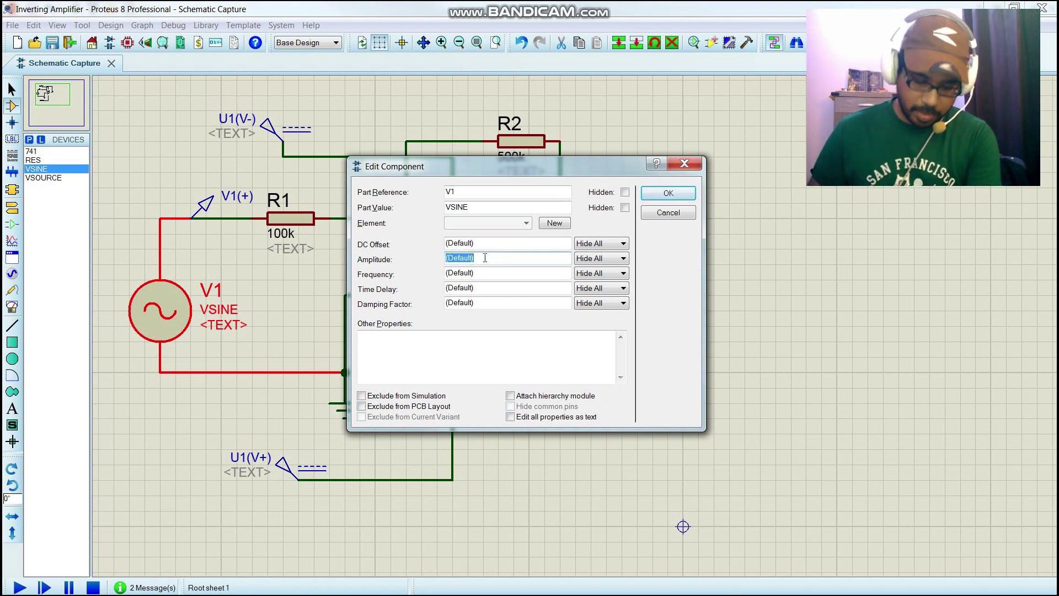
text(20)
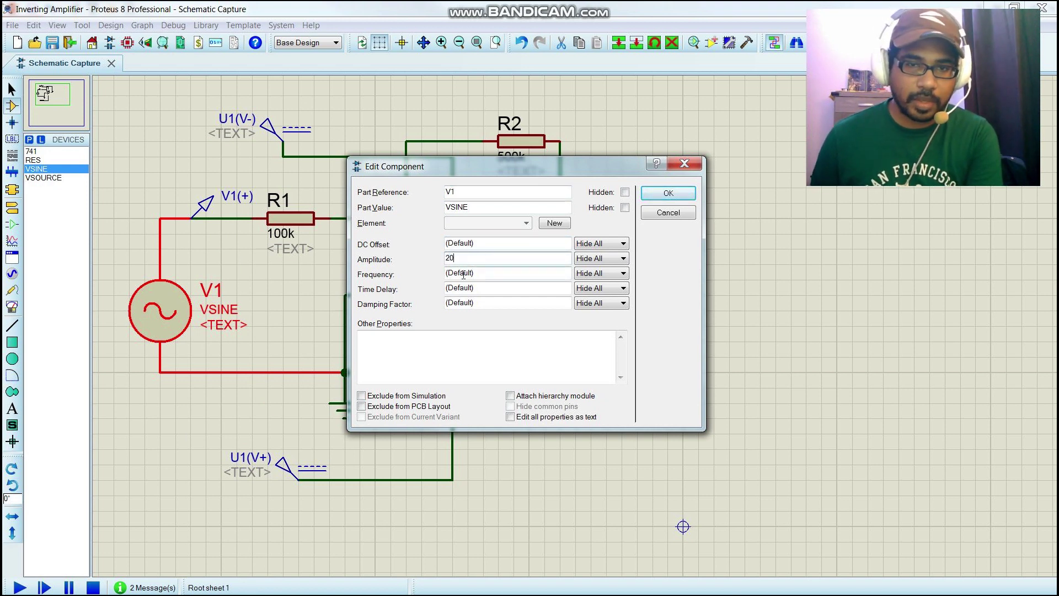
double_click(484, 274)
text(1kHz)
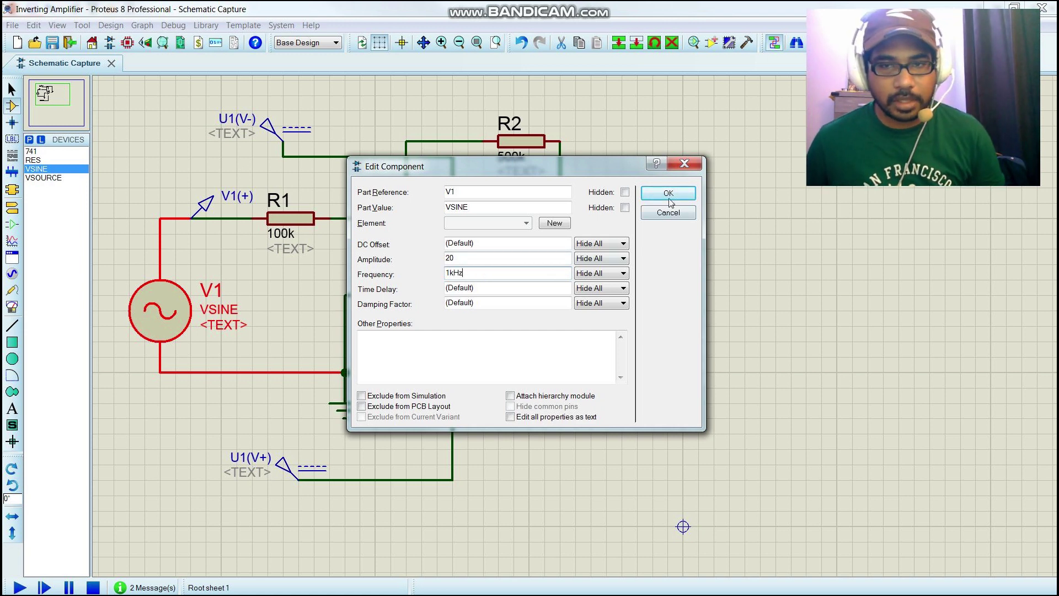
click(669, 200)
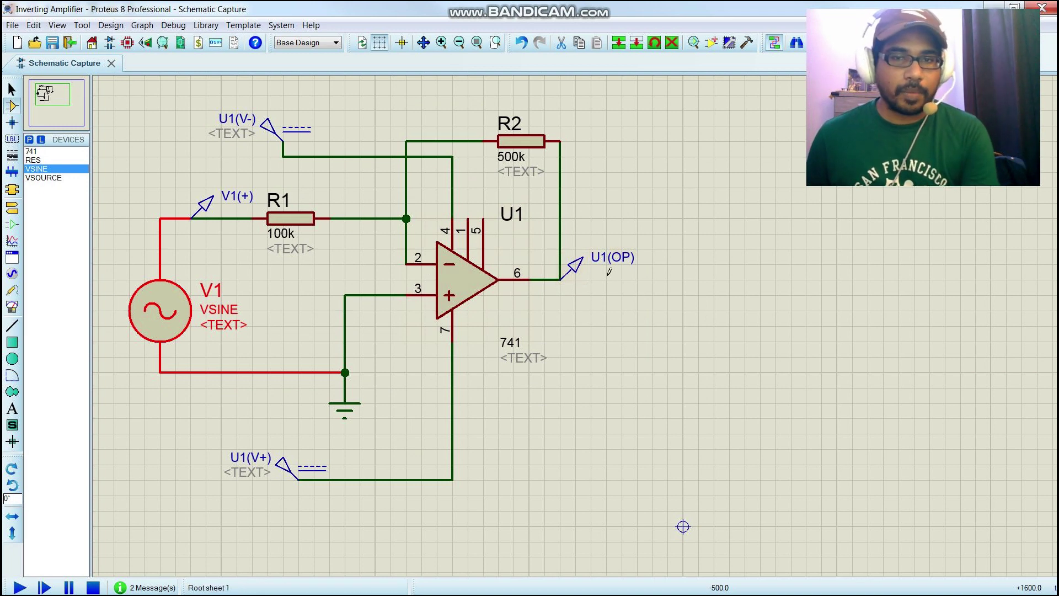
scroll(595, 293, down, 1)
- Place an OSCILLOSCOPE from Virtual Instruments to the right of the circuit
scroll(577, 322, up, 1)
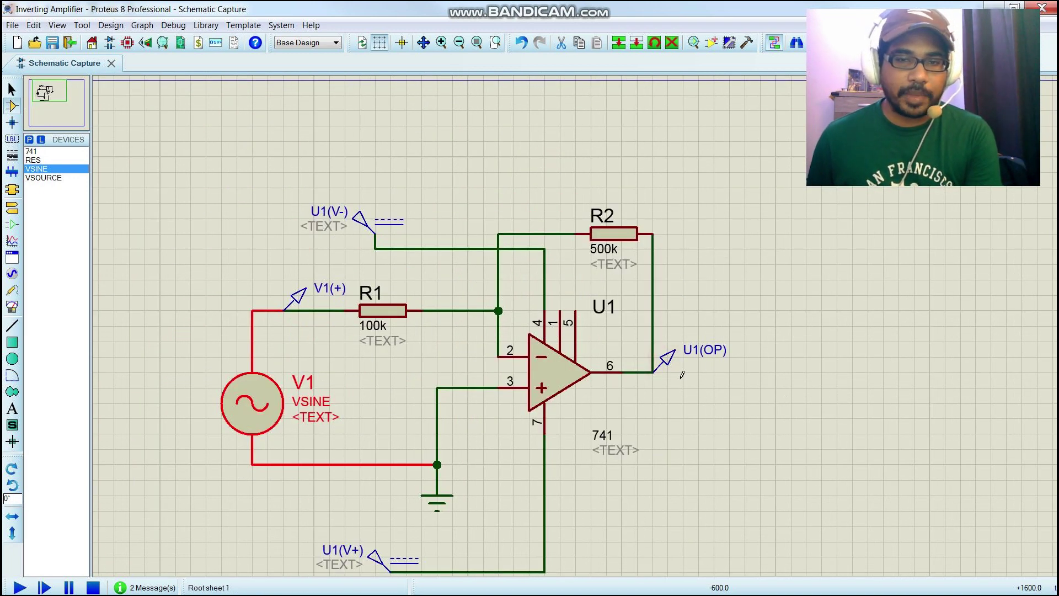
scroll(683, 375, down, 1)
scroll(577, 322, up, 1)
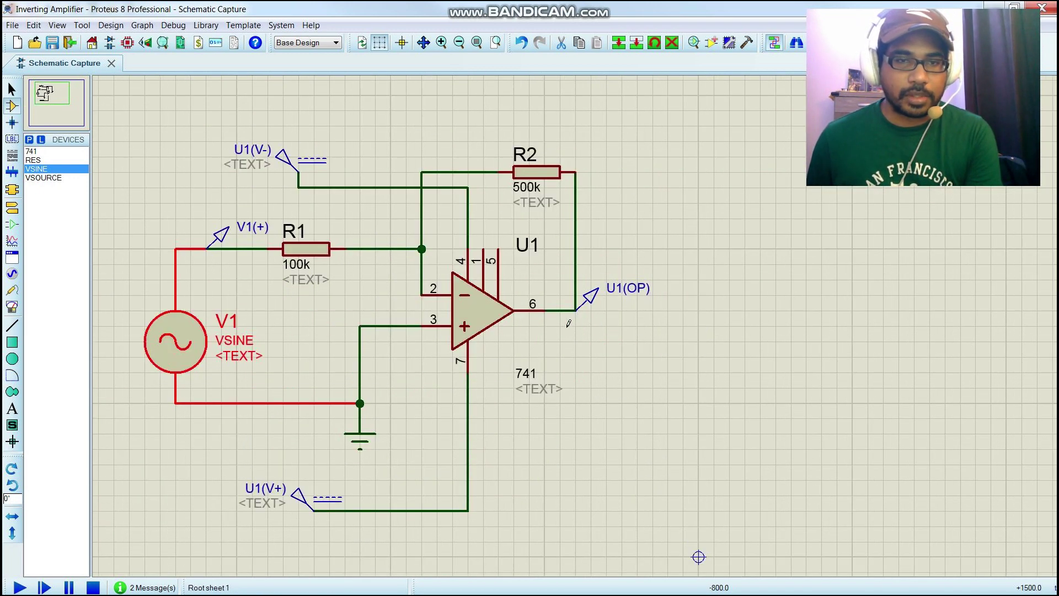
click(13, 273)
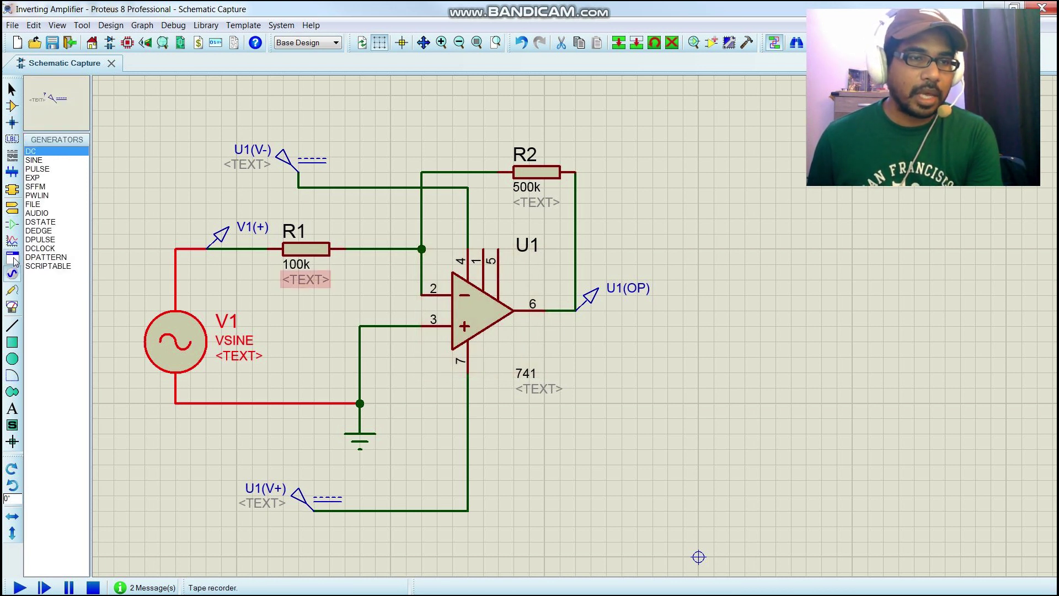
click(12, 306)
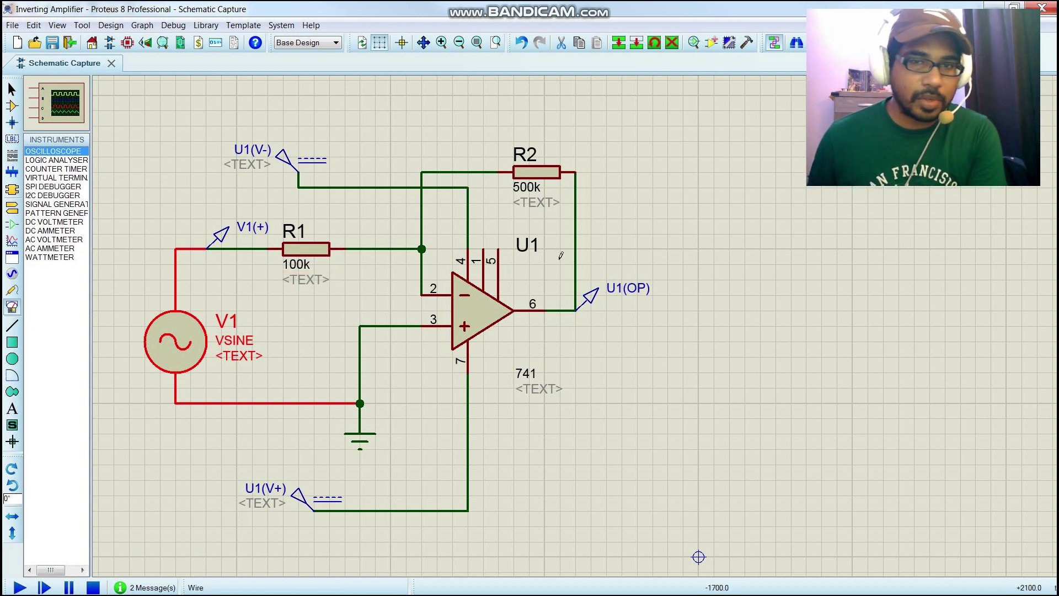
click(756, 331)
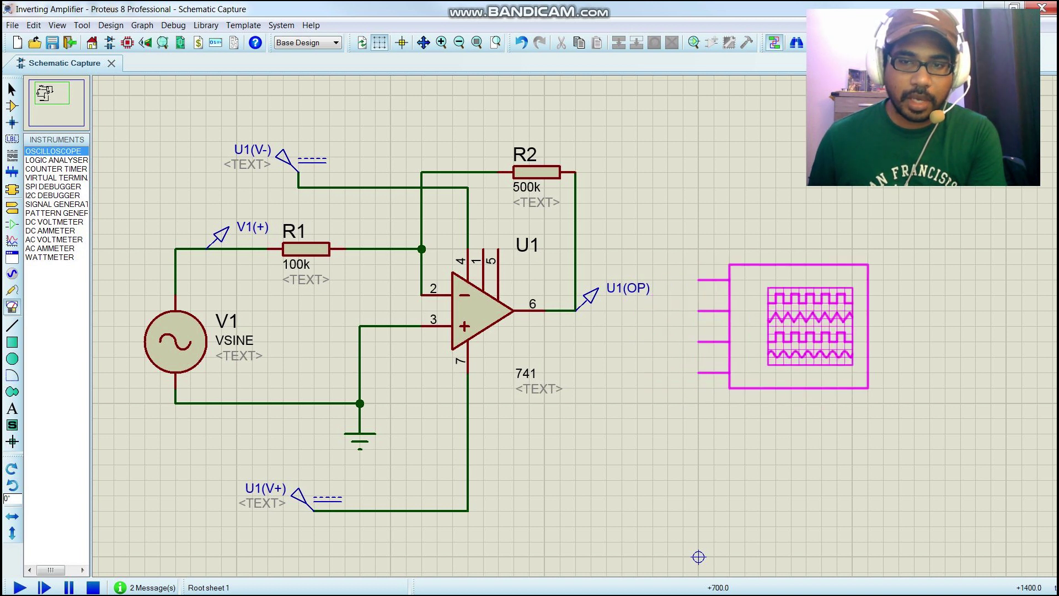
click(814, 357)
- Wire oscilloscope channel A to the sine input and channel C to the op-amp output, then run
click(715, 310)
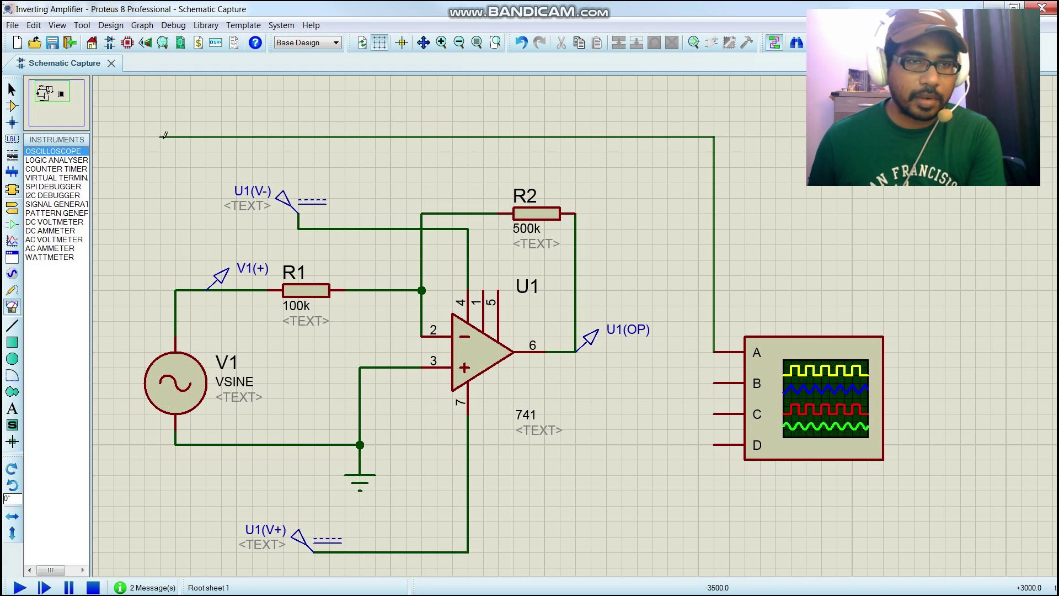
click(175, 290)
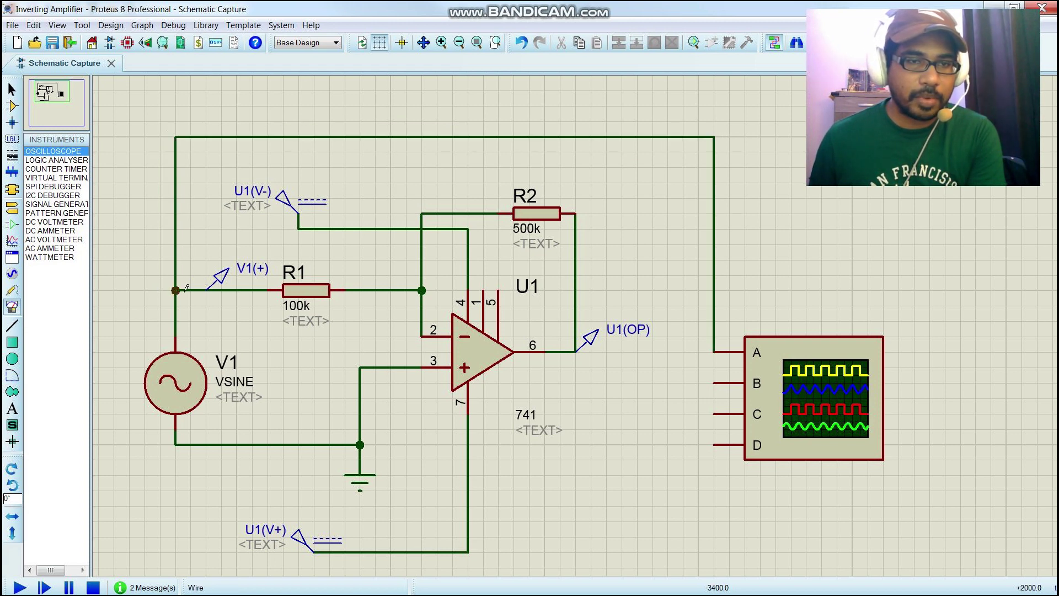
click(718, 414)
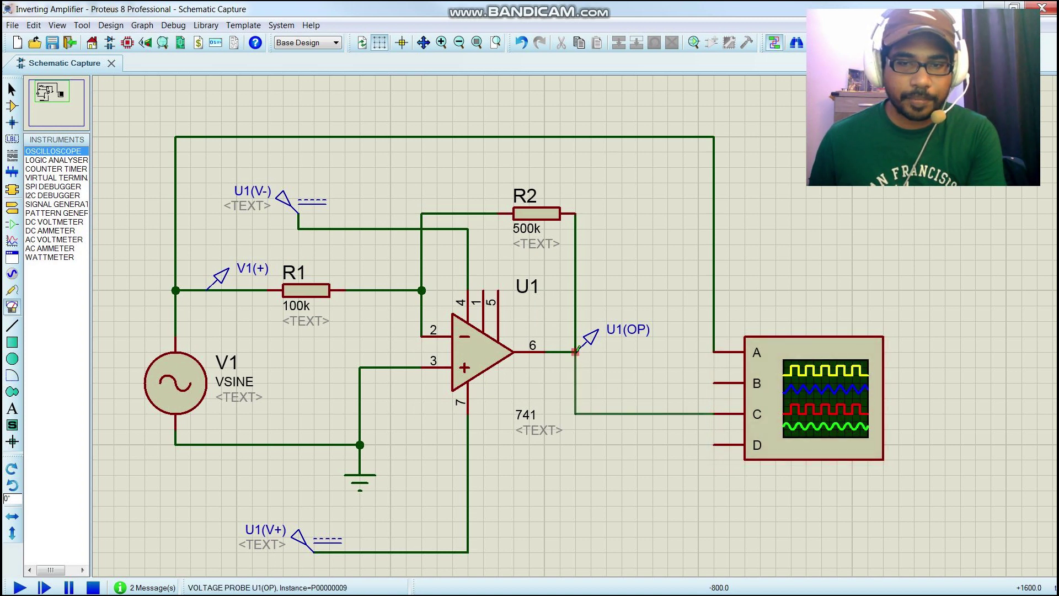
click(586, 354)
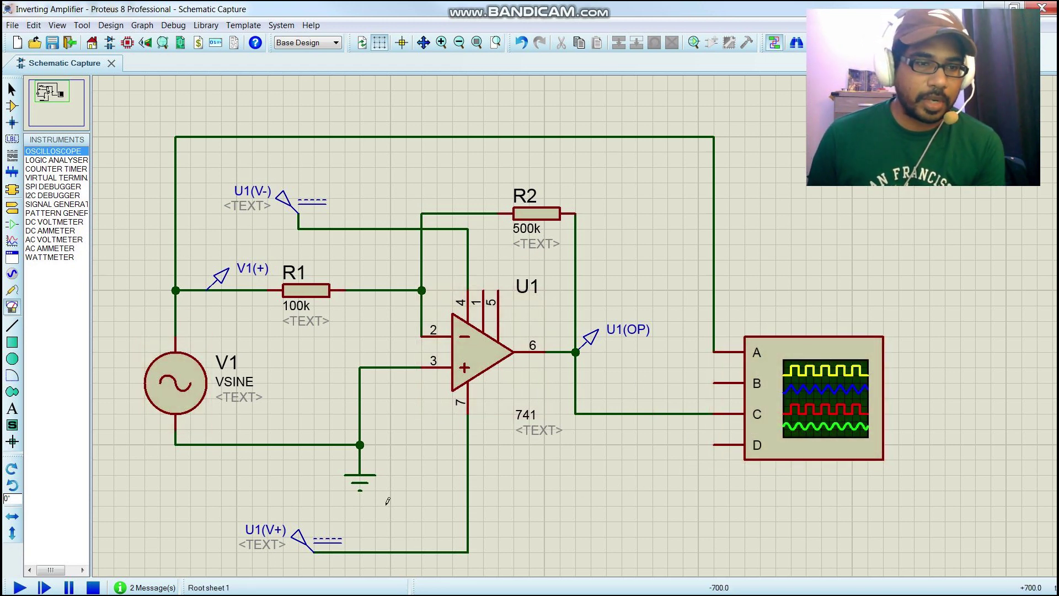
click(19, 588)
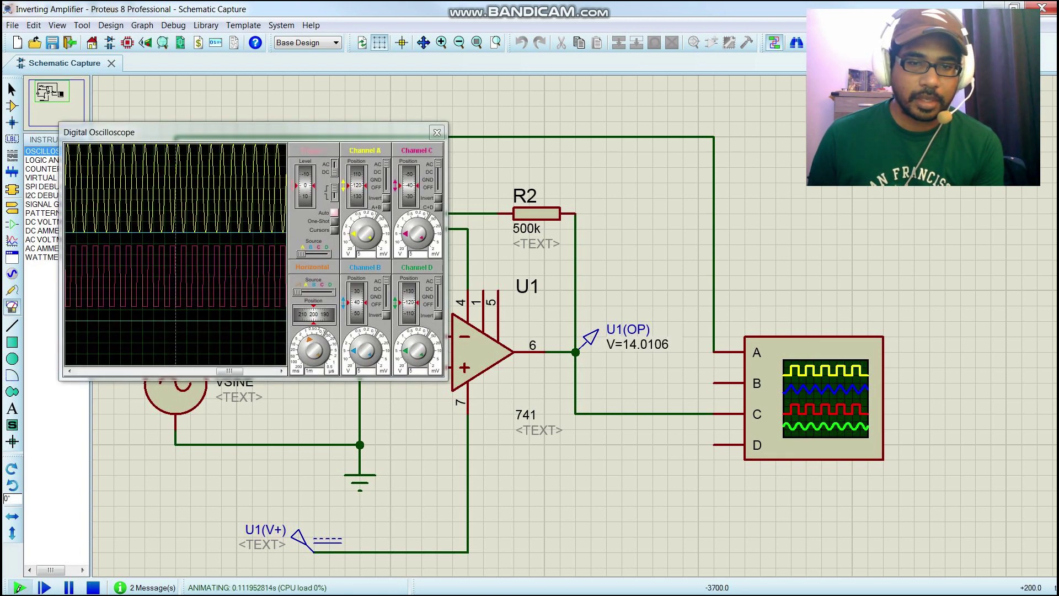
- Move the Digital Oscilloscope window off the circuit to the right edge
drag(337, 128, 449, 233)
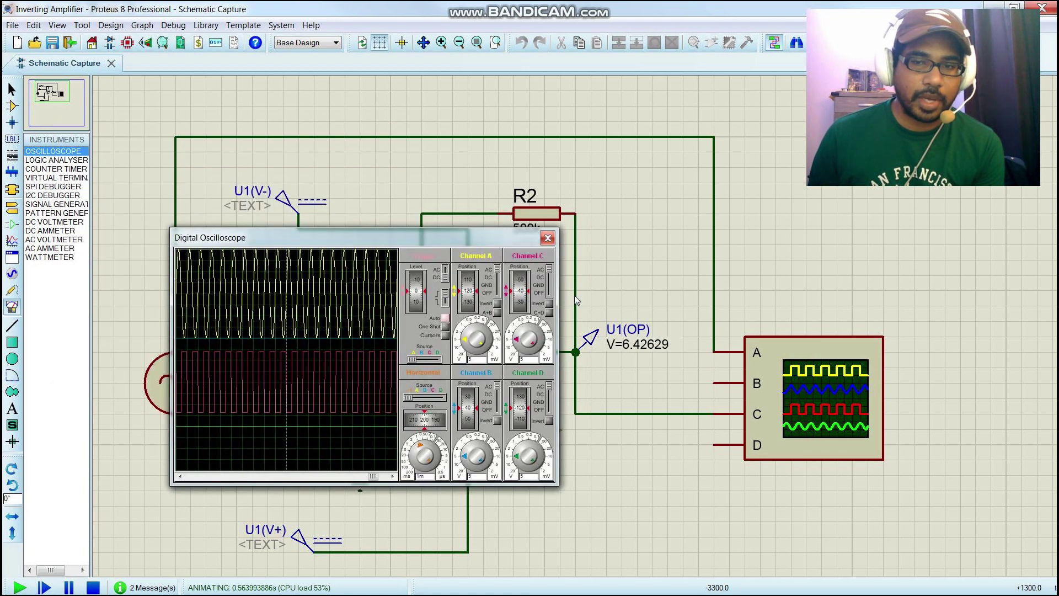
drag(576, 299, 997, 295)
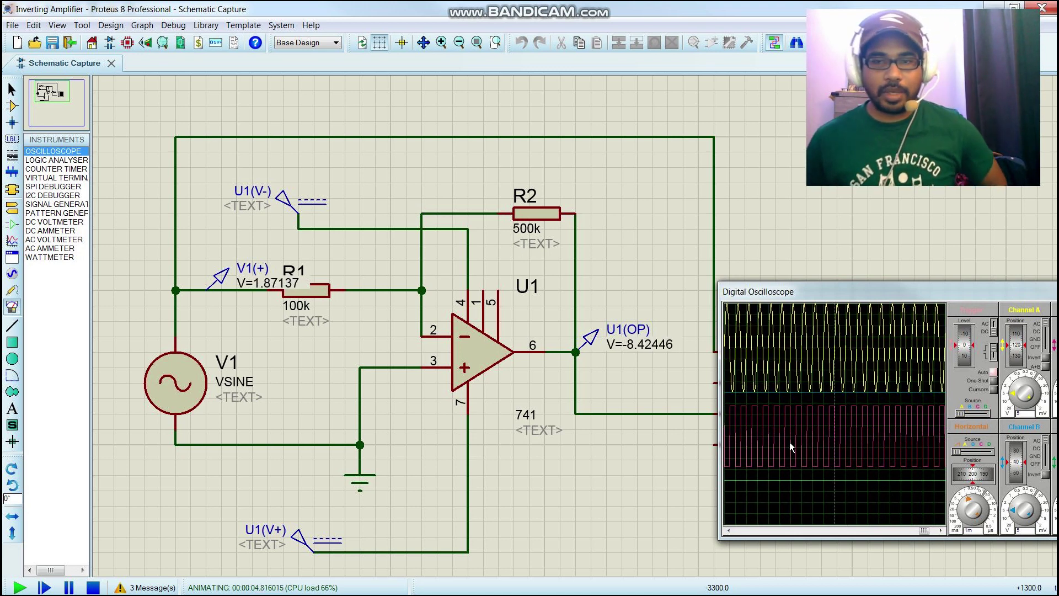
drag(951, 290, 693, 225)
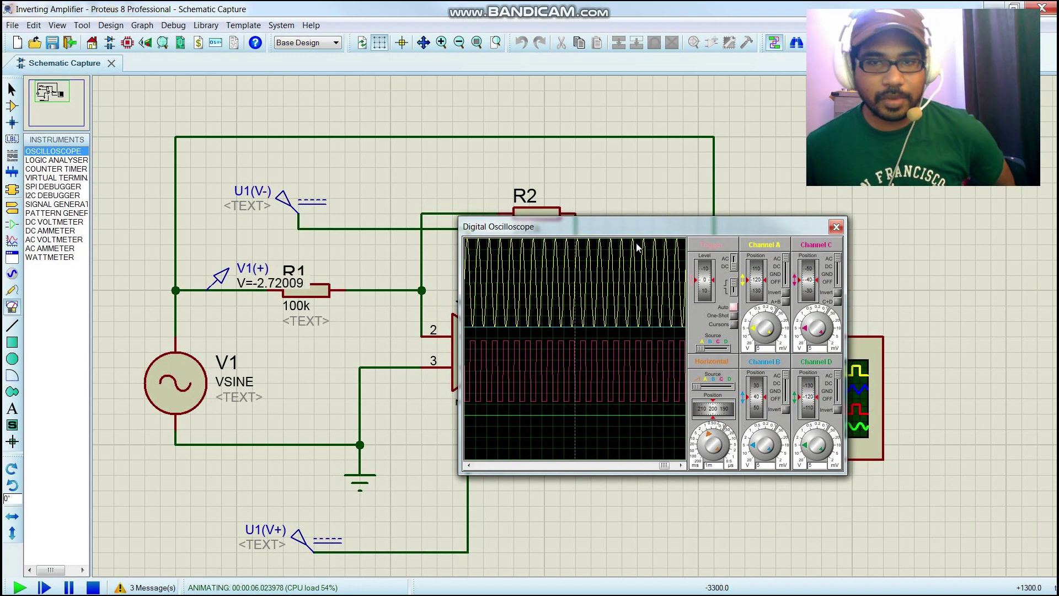
drag(648, 233, 910, 299)
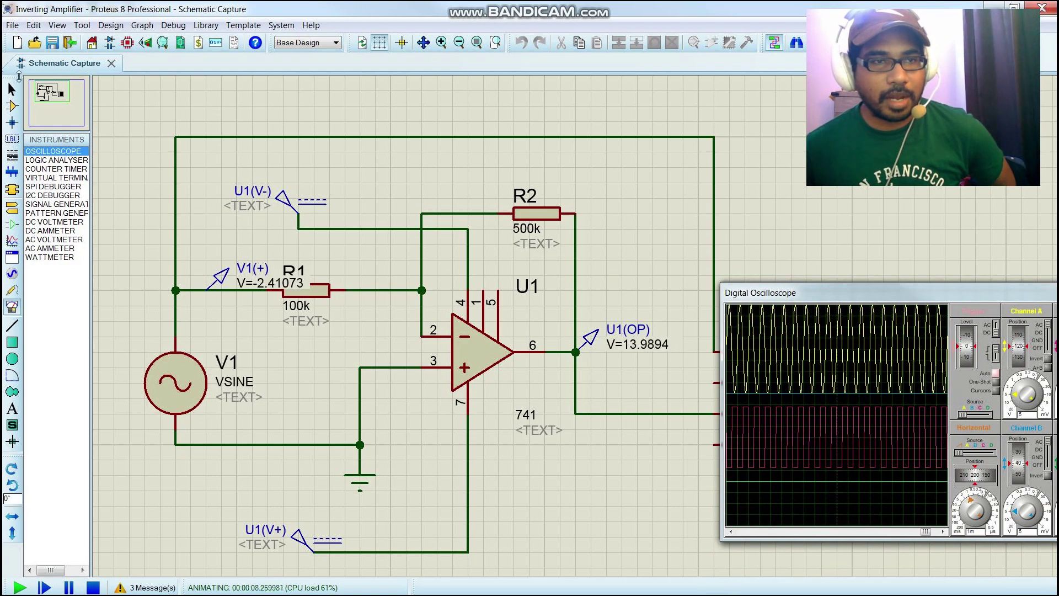
click(12, 106)
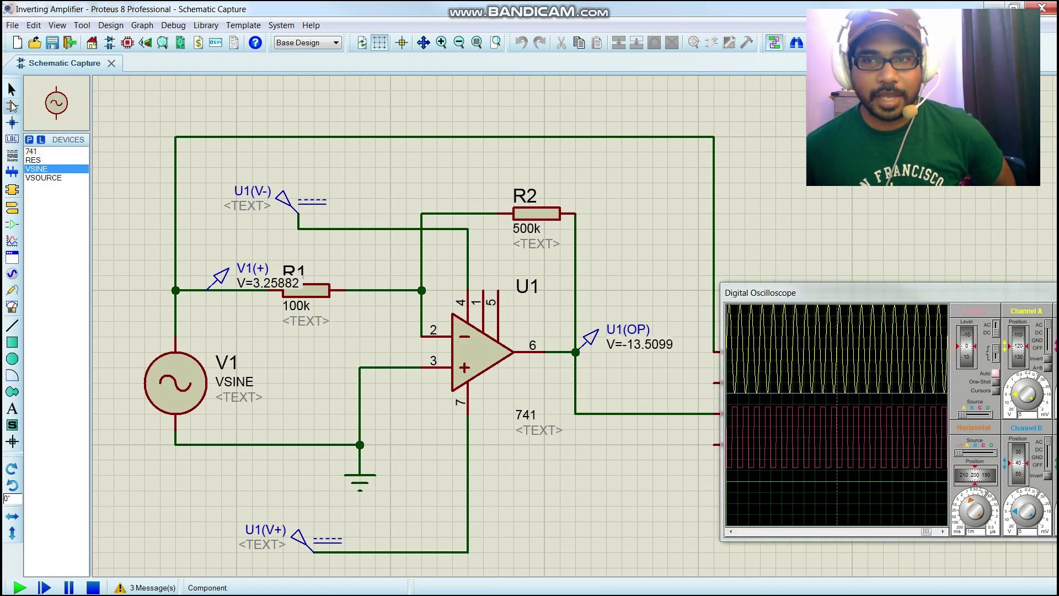